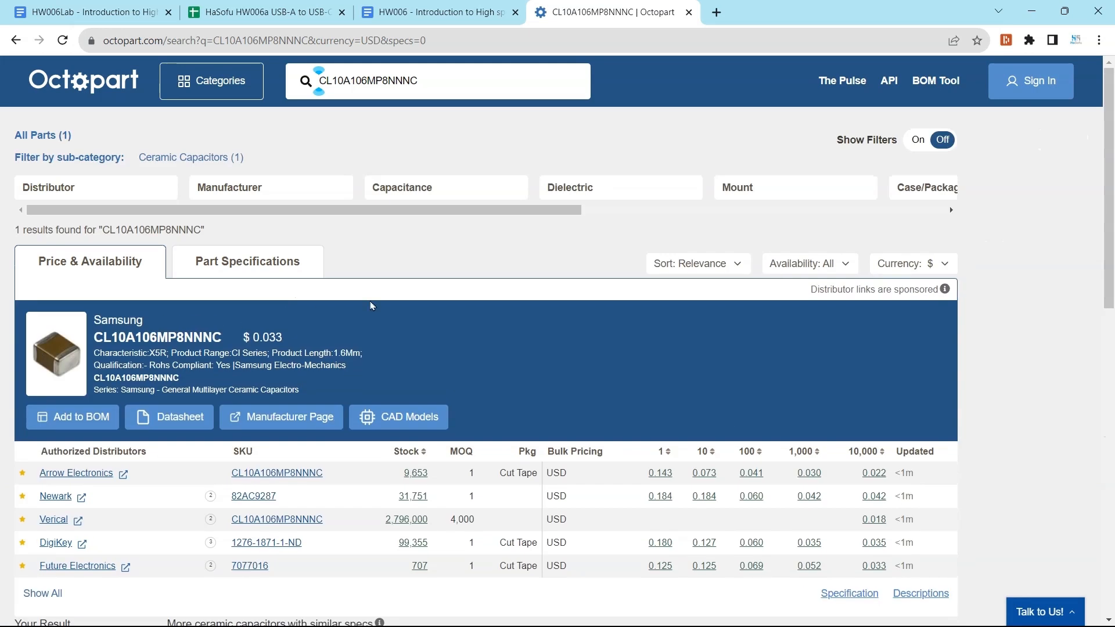
Step: Find the CAD models for the Samsung CL10A106MP8NNNC capacitor and open its Ultra Librarian download page
scroll(179, 333, down, 2)
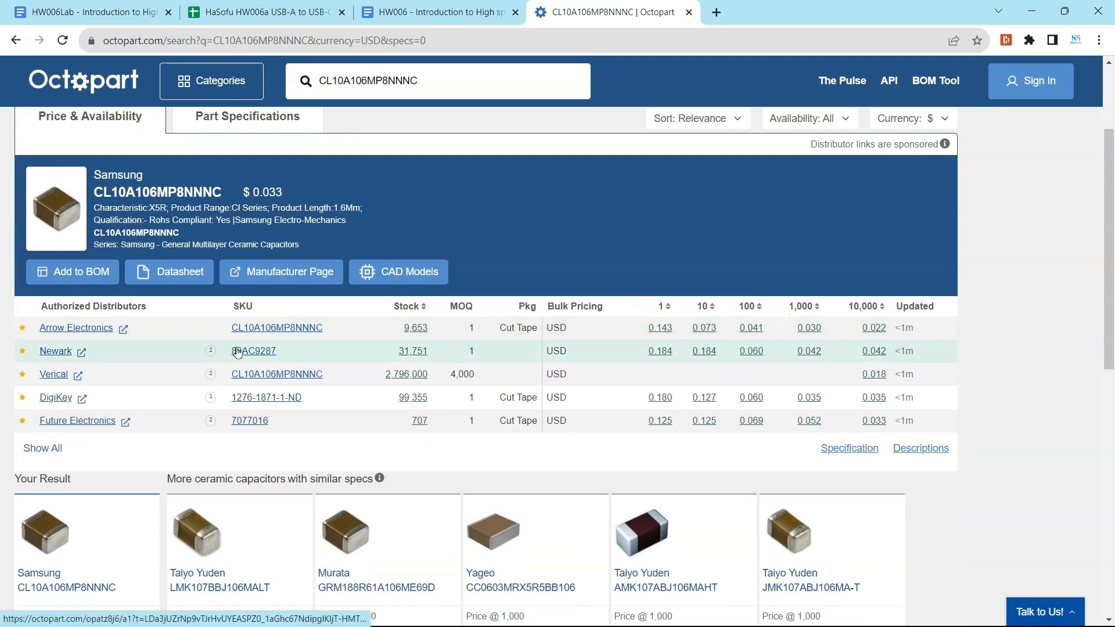
scroll(97, 346, up, 1)
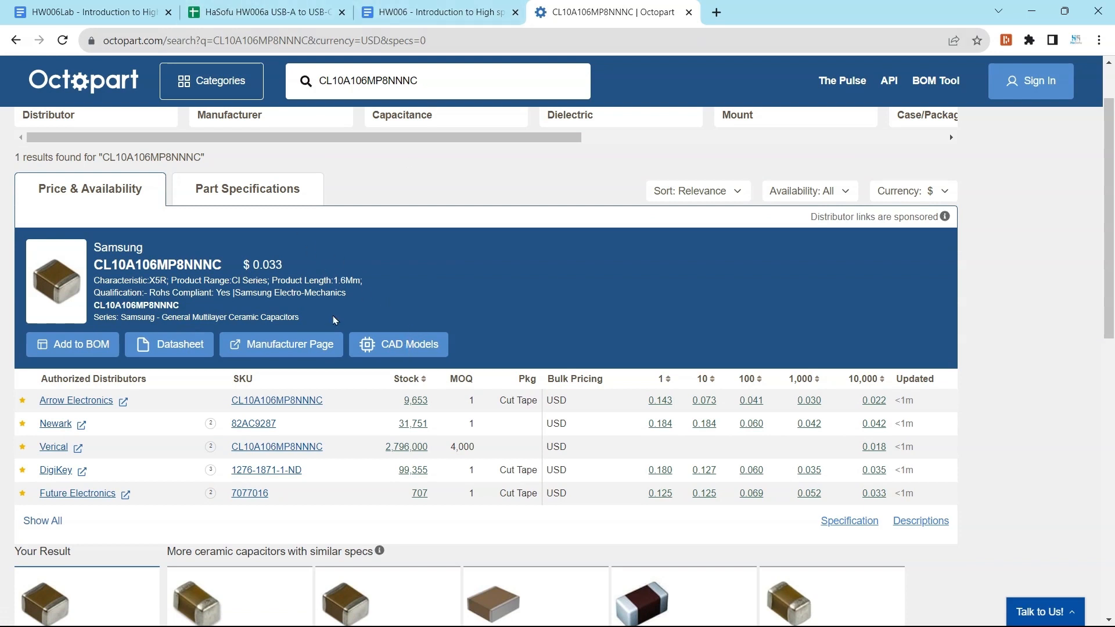
click(405, 345)
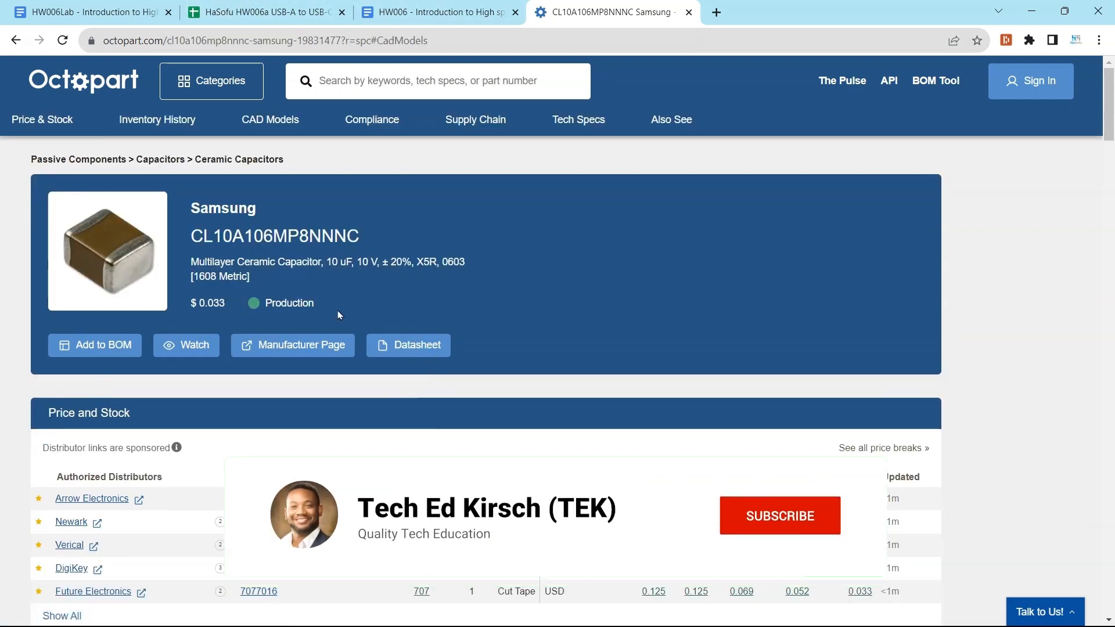
scroll(340, 316, down, 10)
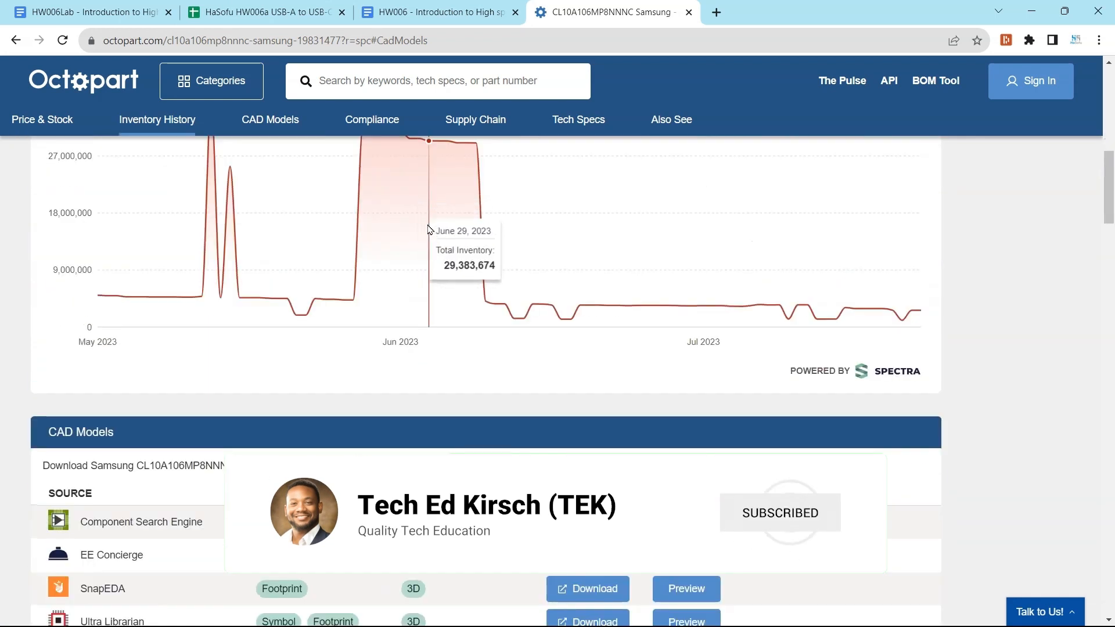
scroll(542, 280, up, 3)
scroll(630, 415, down, 6)
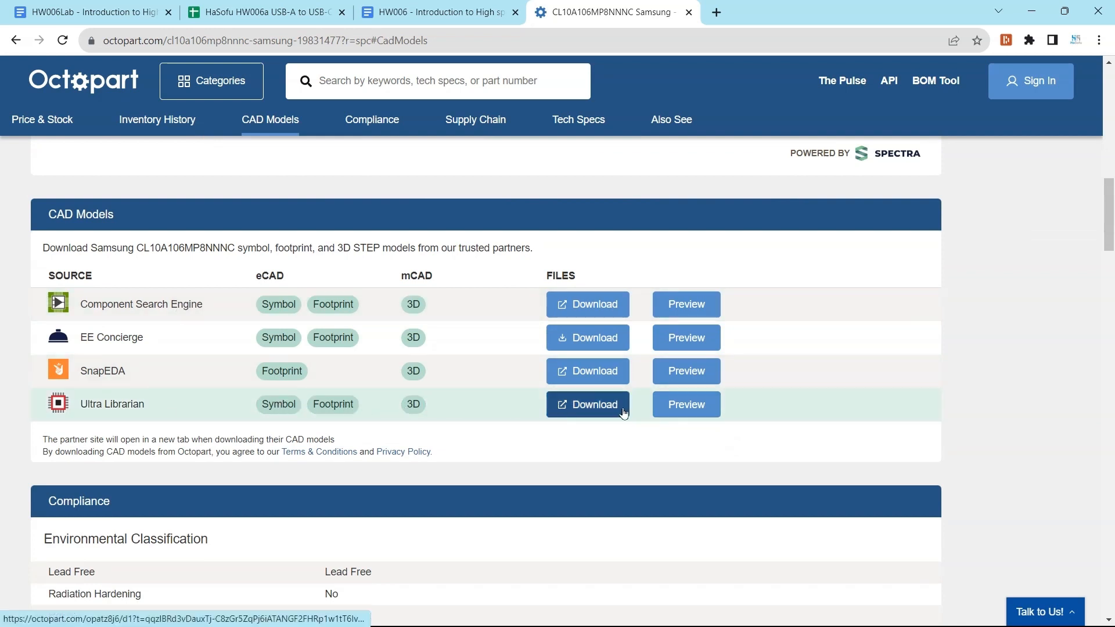
click(598, 405)
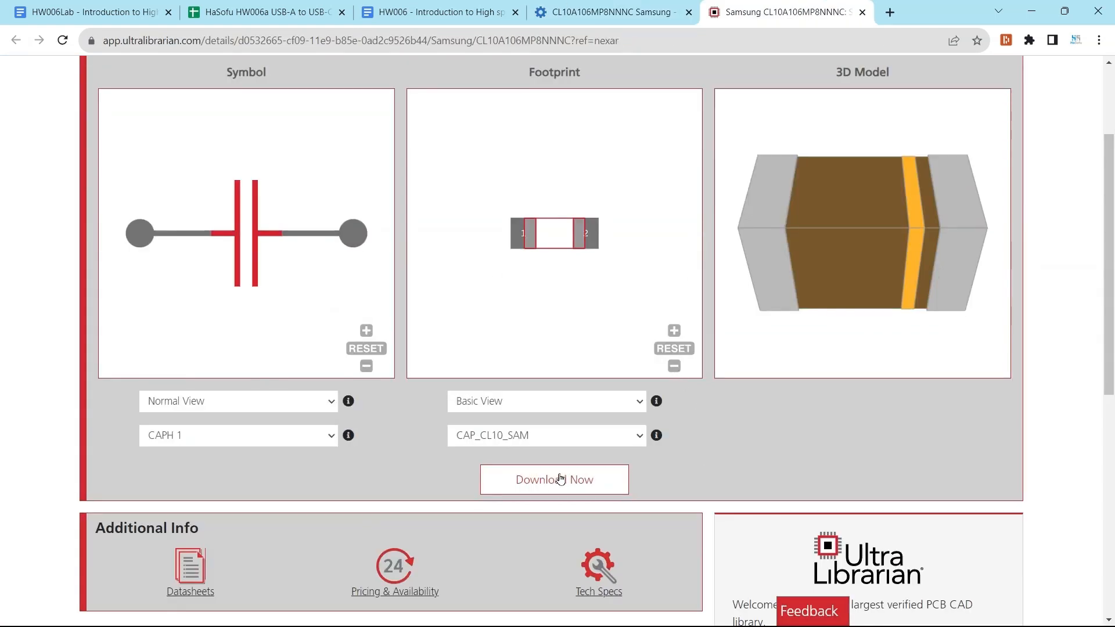
Step: Choose the STEP and Altium Designer formats for the capacitor, log in and download its CAD files
click(570, 478)
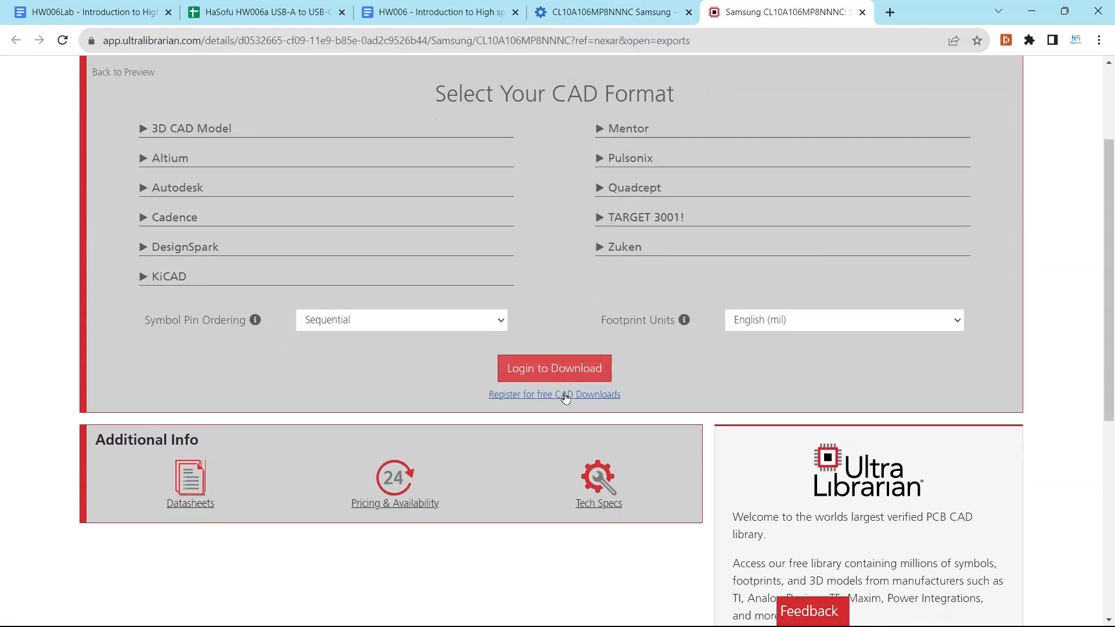
click(190, 128)
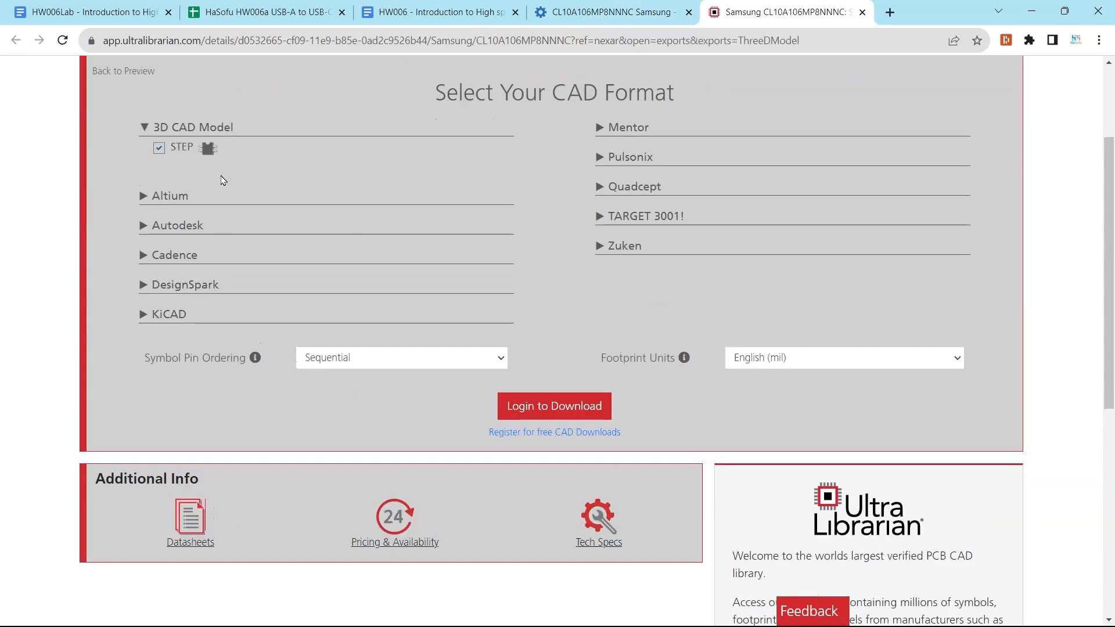
click(183, 197)
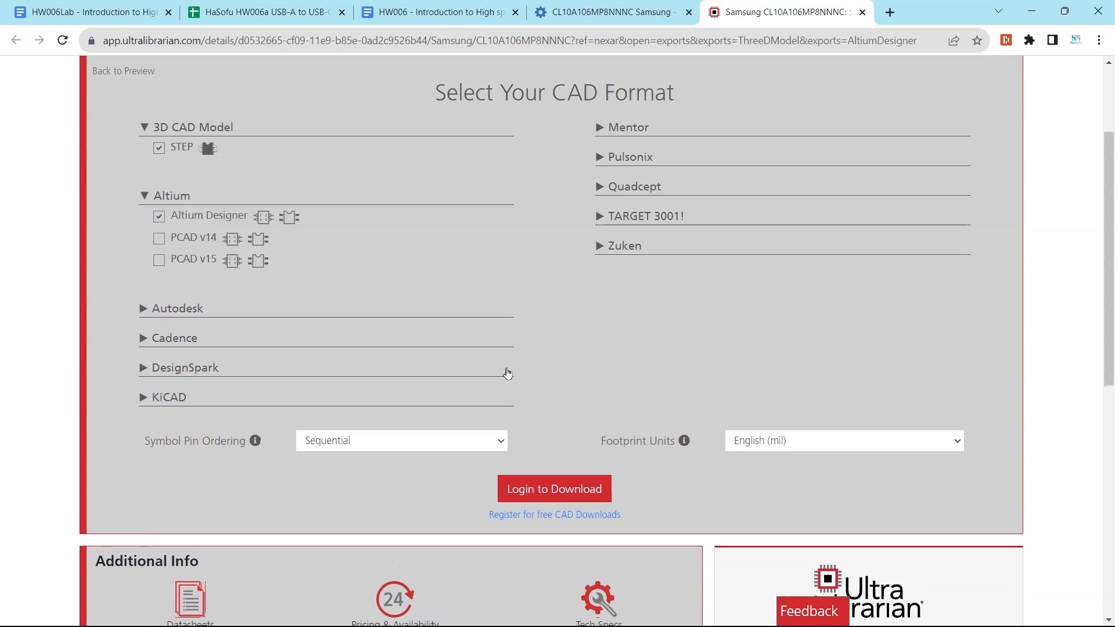
click(561, 483)
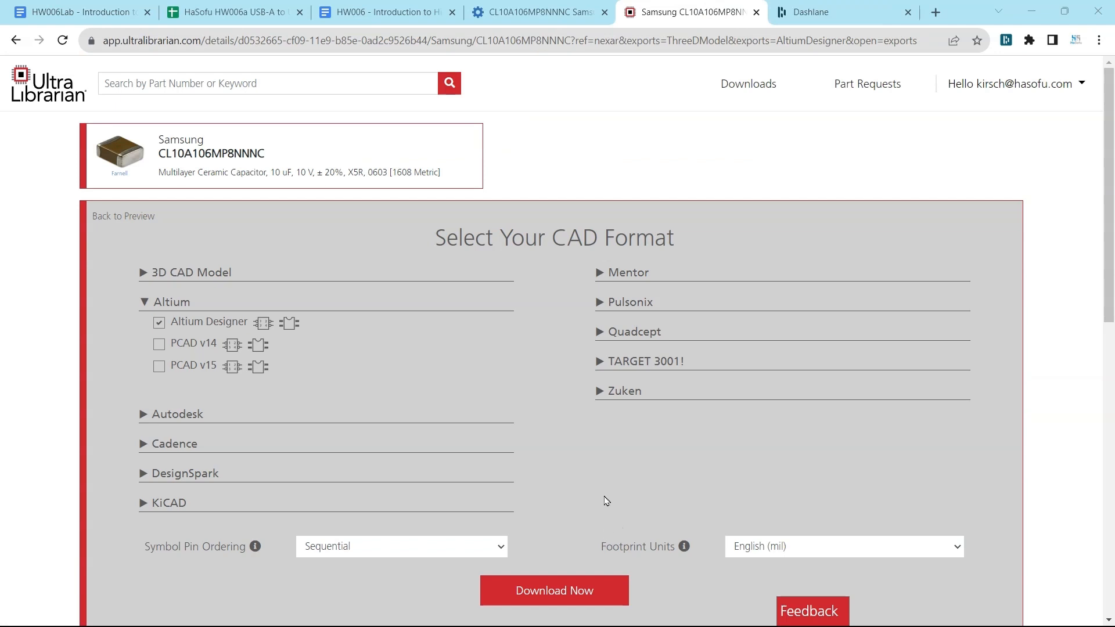
scroll(607, 501, down, 3)
click(554, 372)
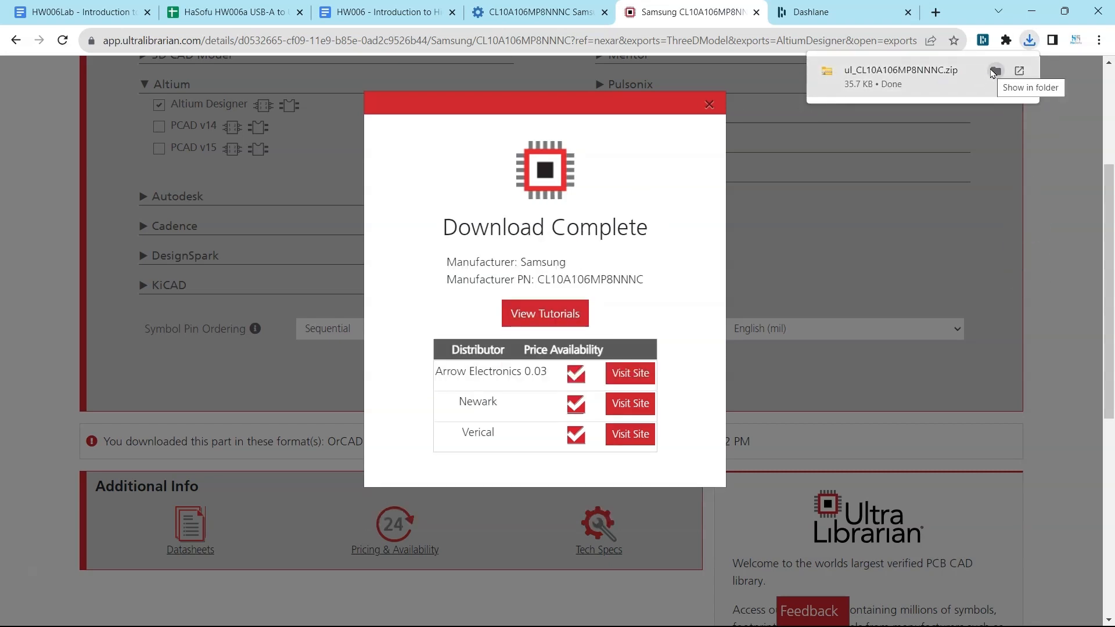
Step: Extract the downloaded ul_CL10A106MP8NNNC.zip into its default folder and open the extracted AltiumDesigner folder
click(994, 70)
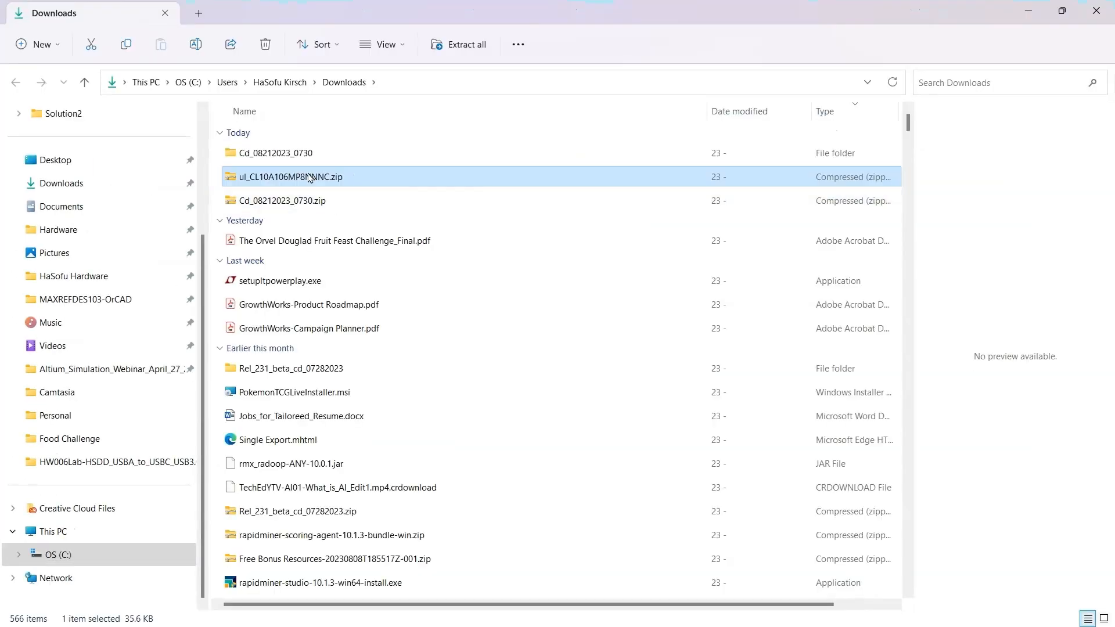
right_click(310, 177)
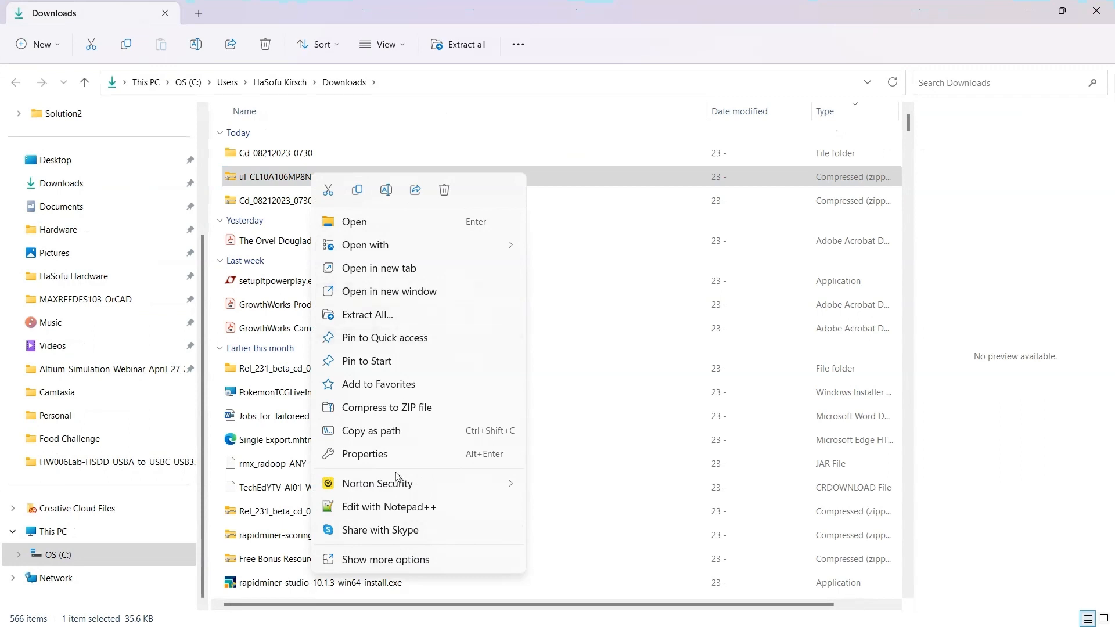
click(499, 316)
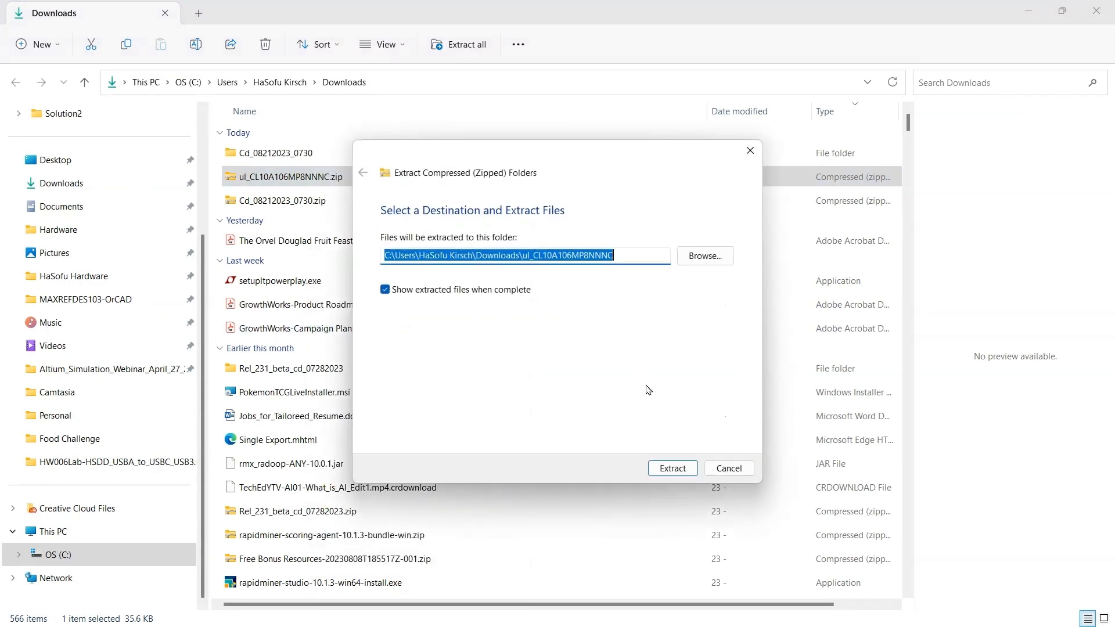
click(665, 469)
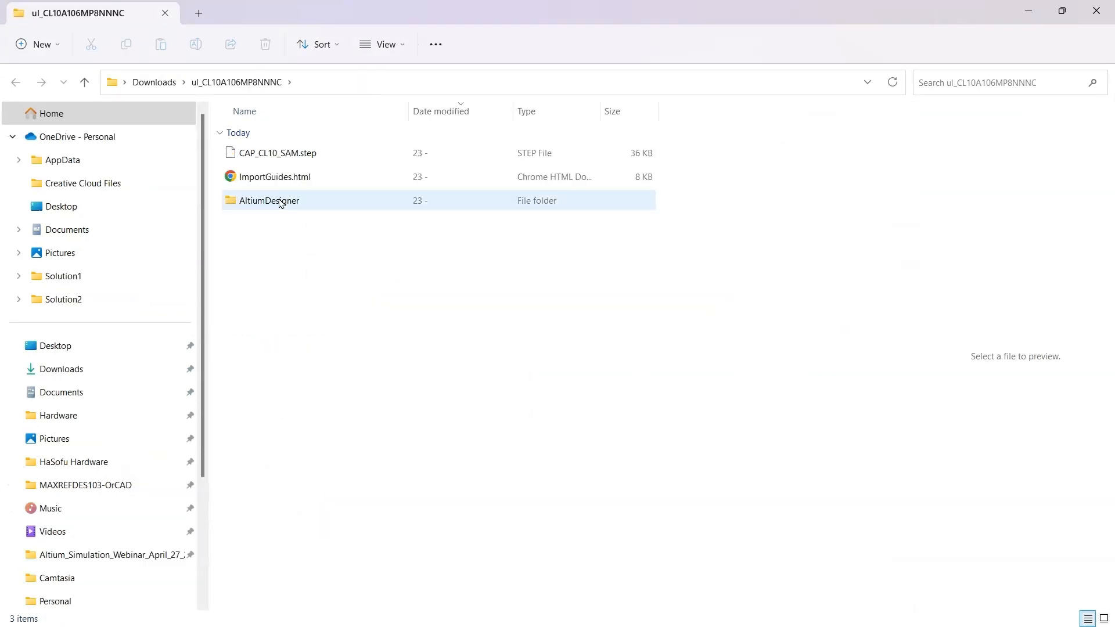
double_click(311, 205)
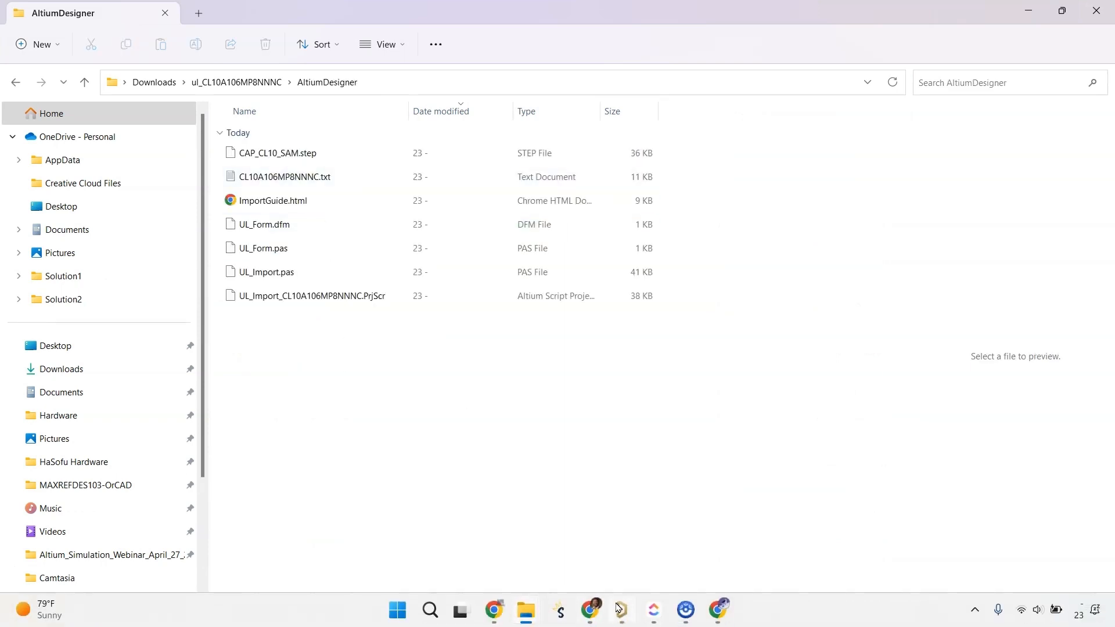
Step: Switch to Altium Designer and bring up the file commands
click(621, 616)
key(alt+f)
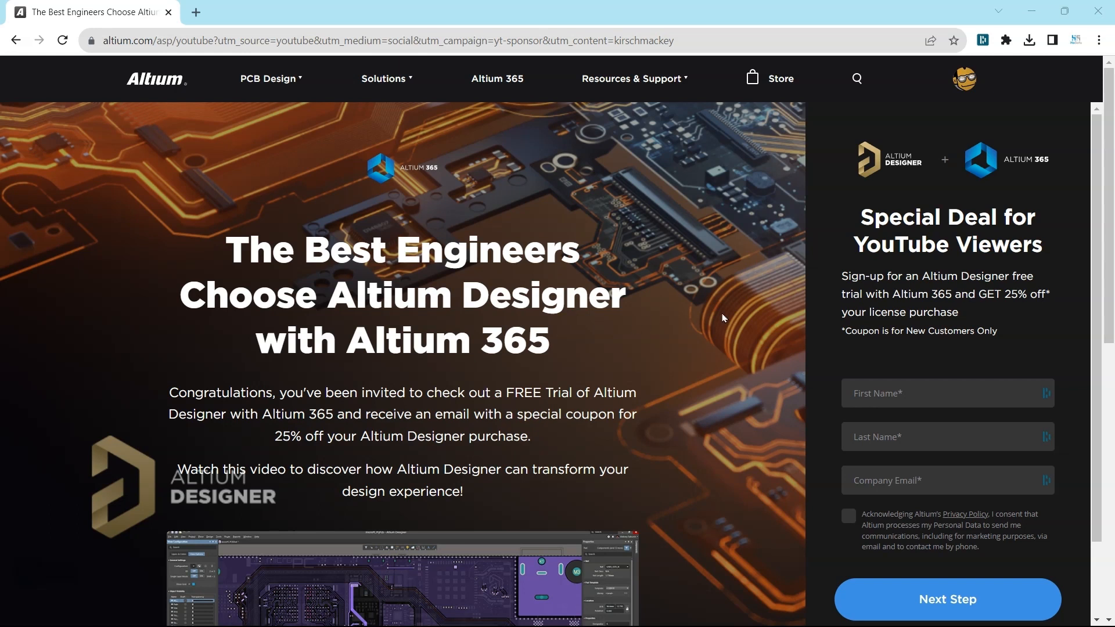
scroll(717, 271, down, 4)
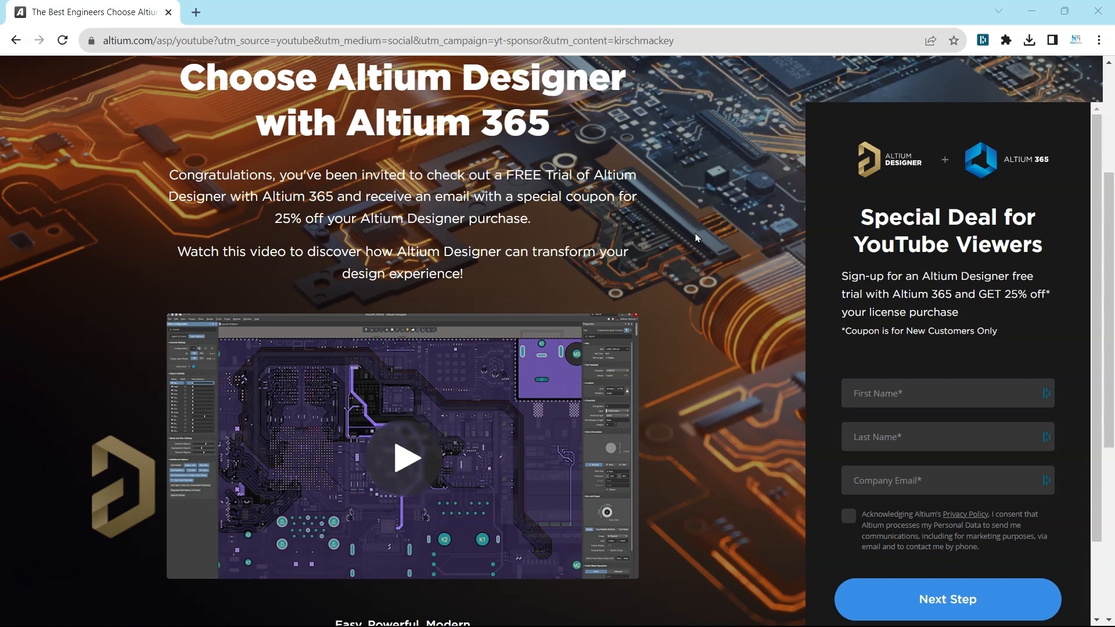
scroll(751, 334, down, 6)
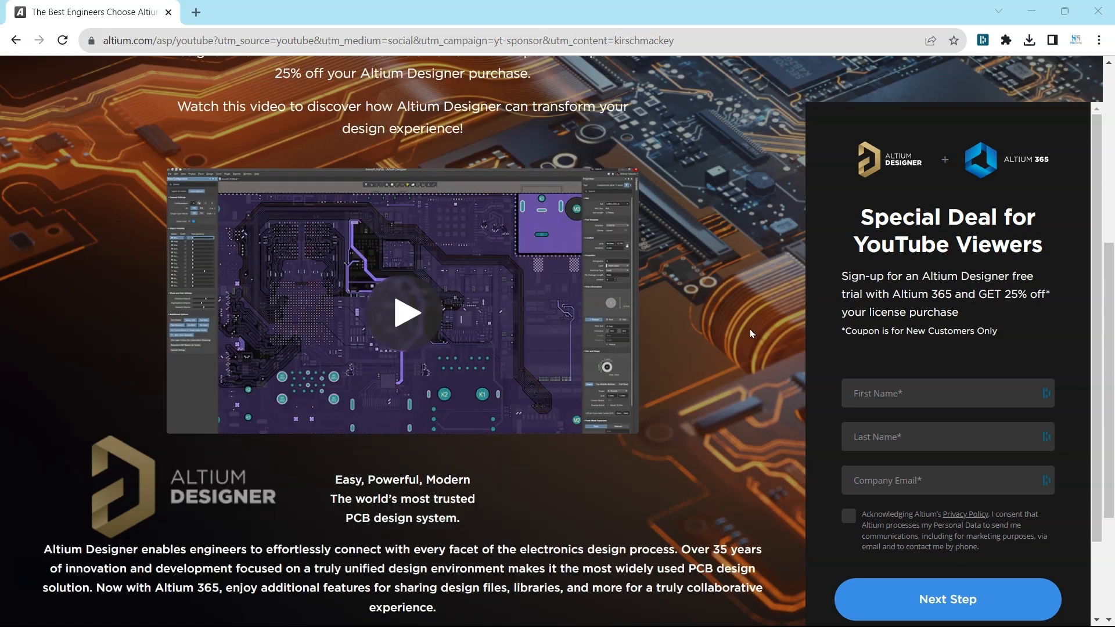
scroll(786, 378, up, 6)
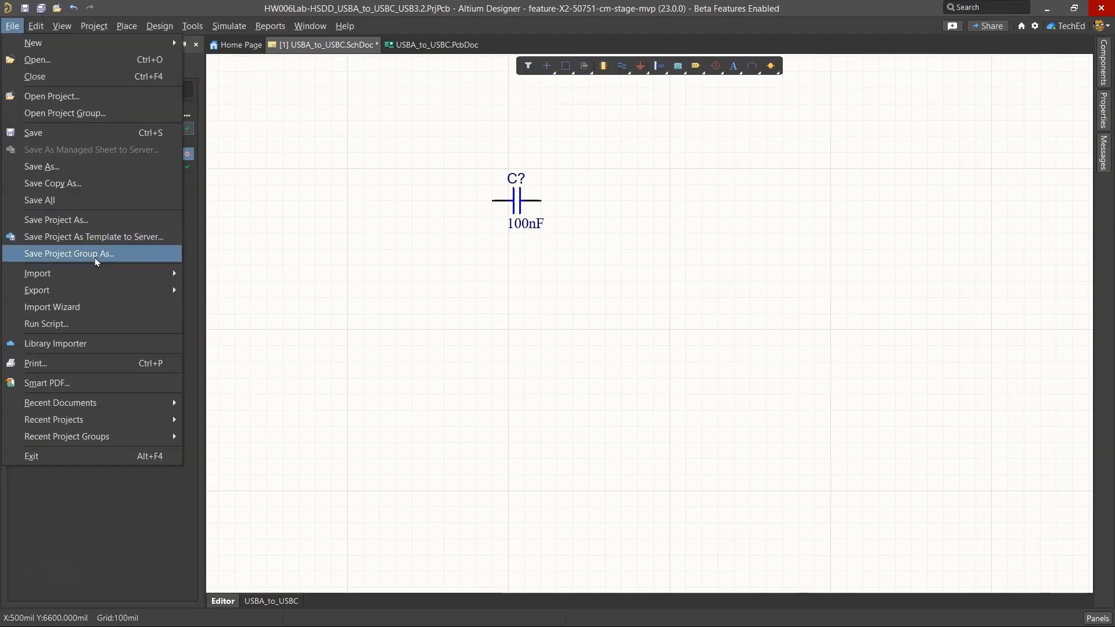
Step: Load the UL_Import_CL10A106MP8NNNC.PrjScr script project from the extracted AltiumDesigner folder in Downloads and run its import script
click(41, 321)
click(417, 467)
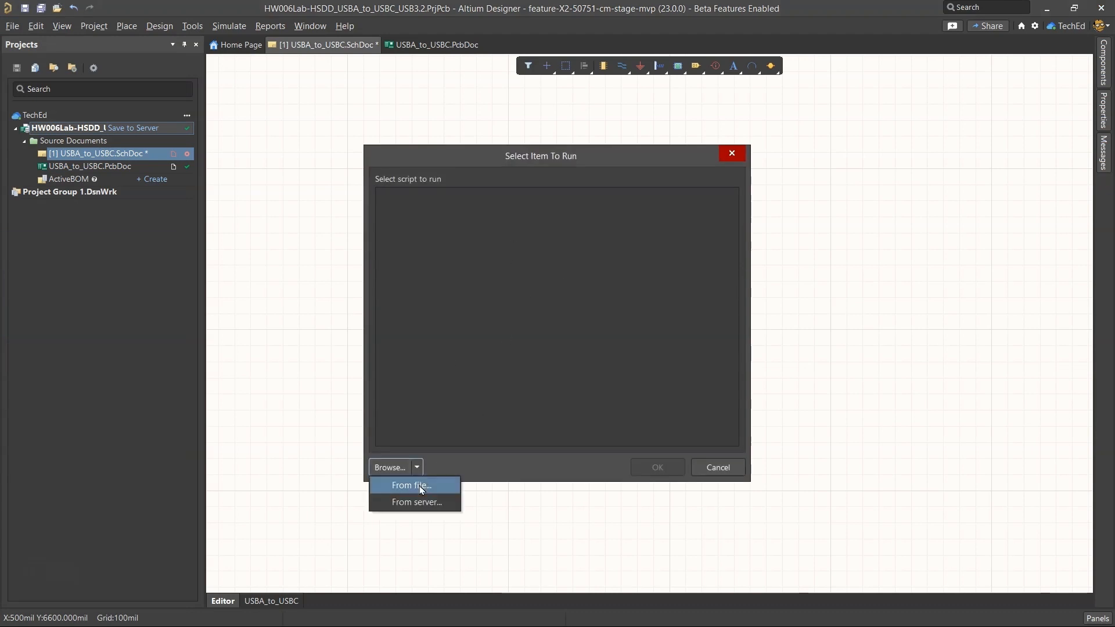
click(399, 482)
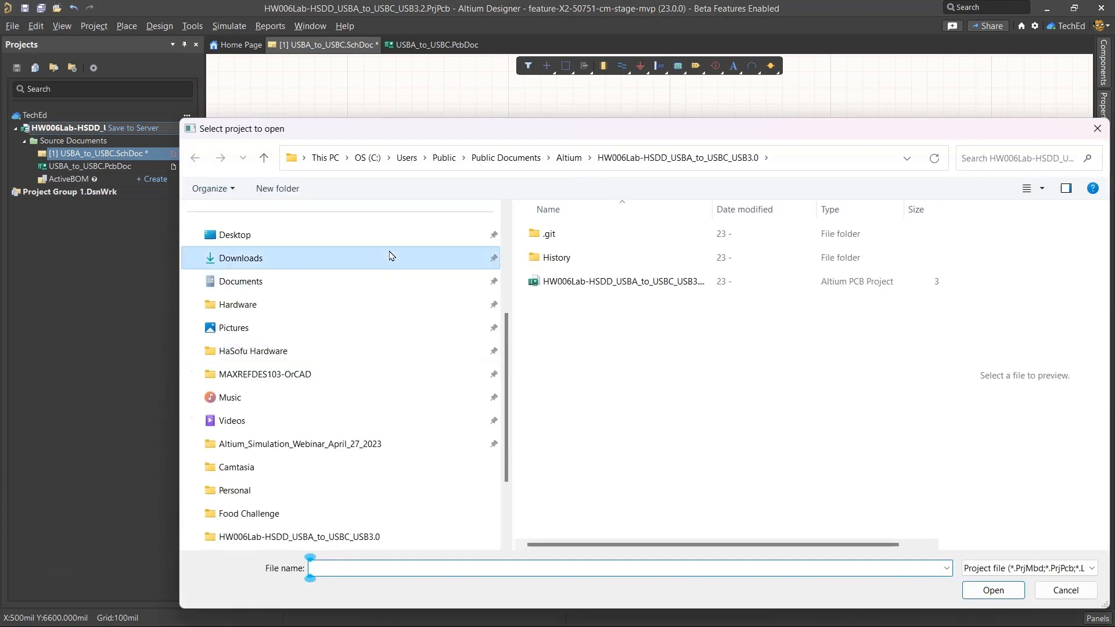
click(390, 257)
double_click(608, 256)
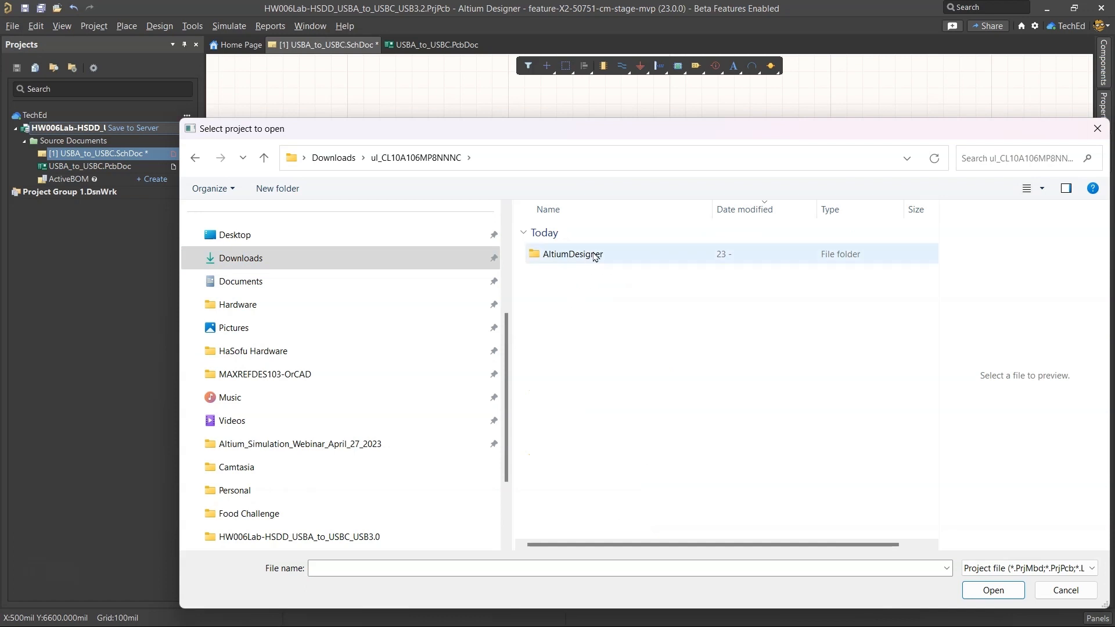
double_click(592, 255)
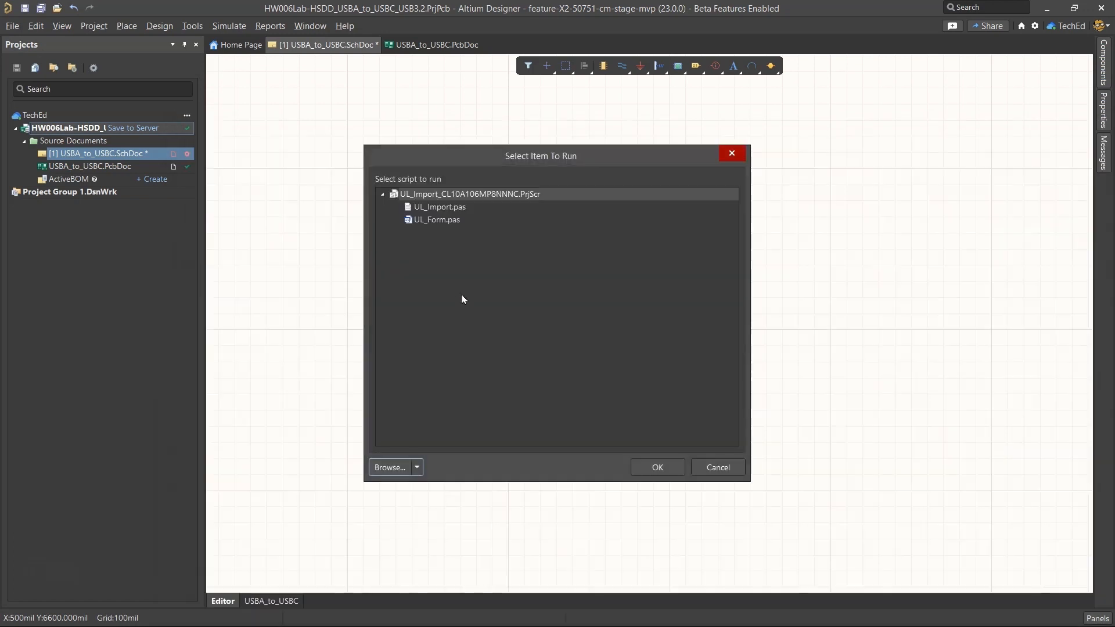
click(657, 467)
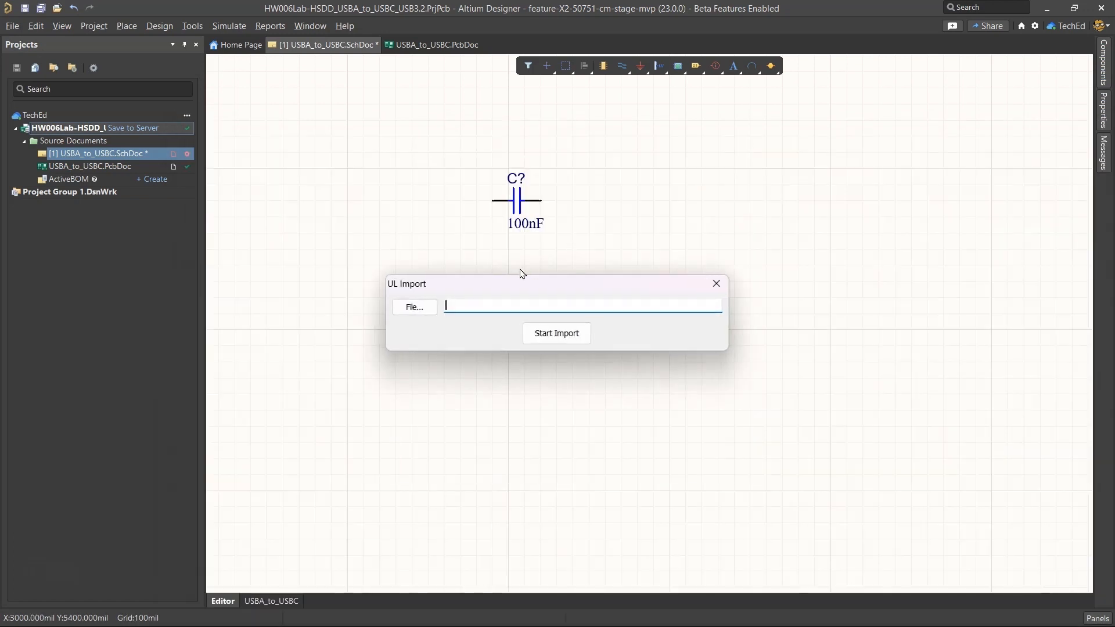
Step: Choose CL10A106MP8NNNC.txt as the UL Import source file and start the import
click(418, 307)
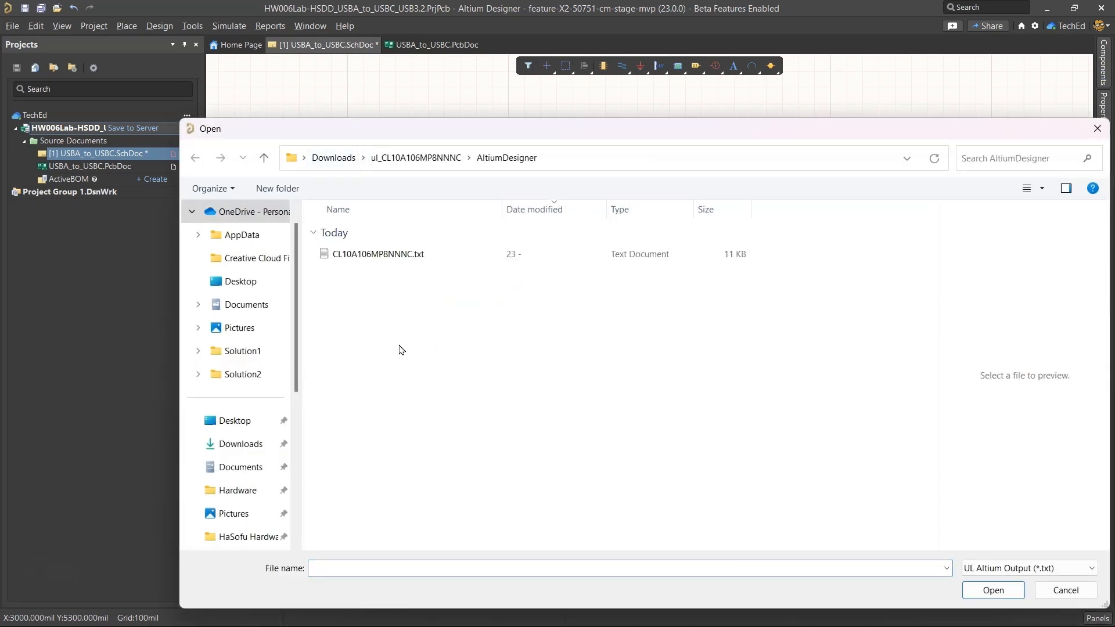
click(417, 255)
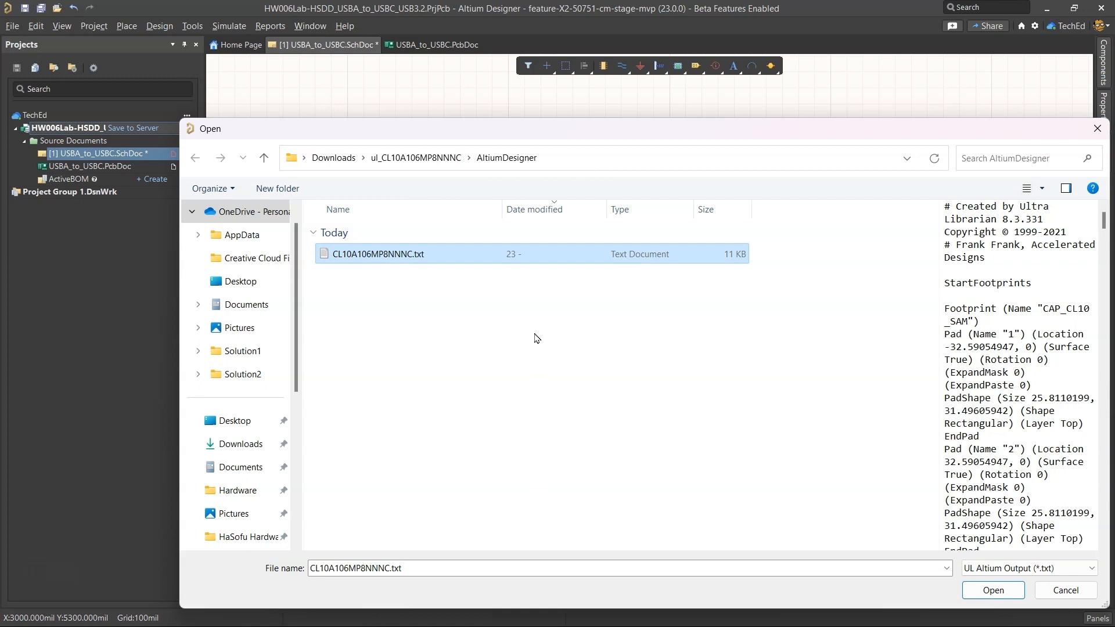
drag(180, 119, 400, 175)
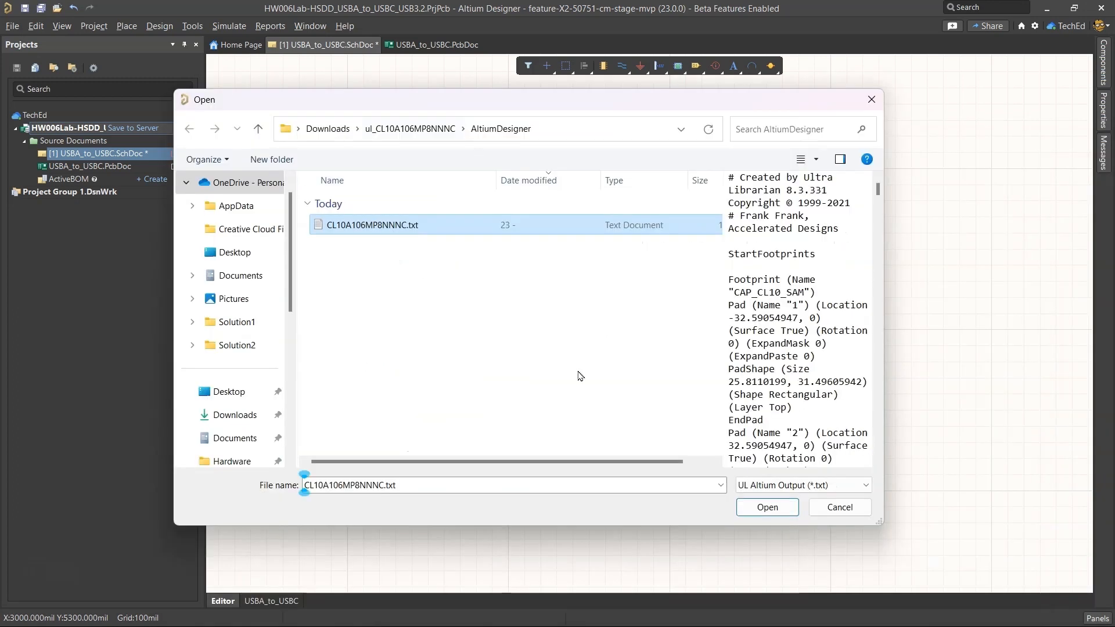
double_click(581, 307)
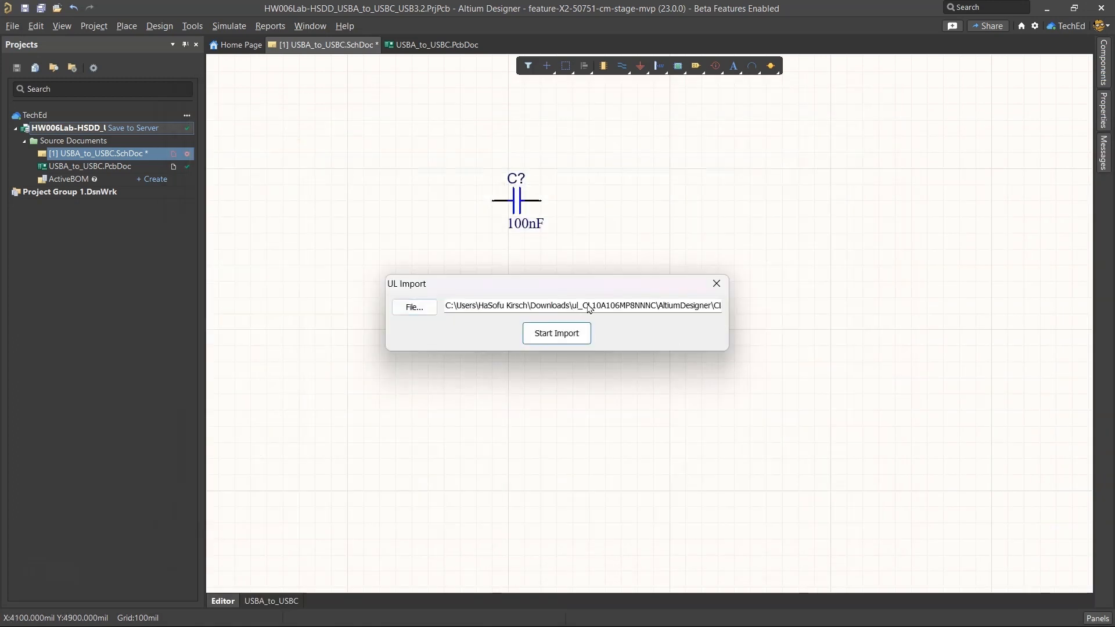
key(Return)
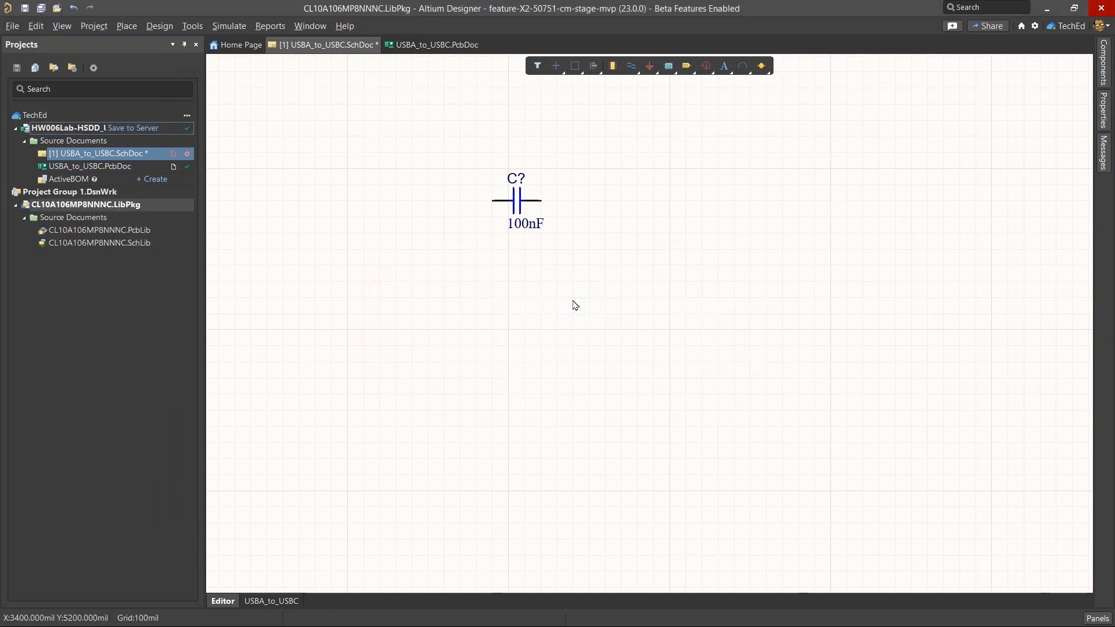
Step: Open the CL10A106MP8NNNC.PcbLib footprint library from the imported library package and show its list of footprints
right_click(126, 207)
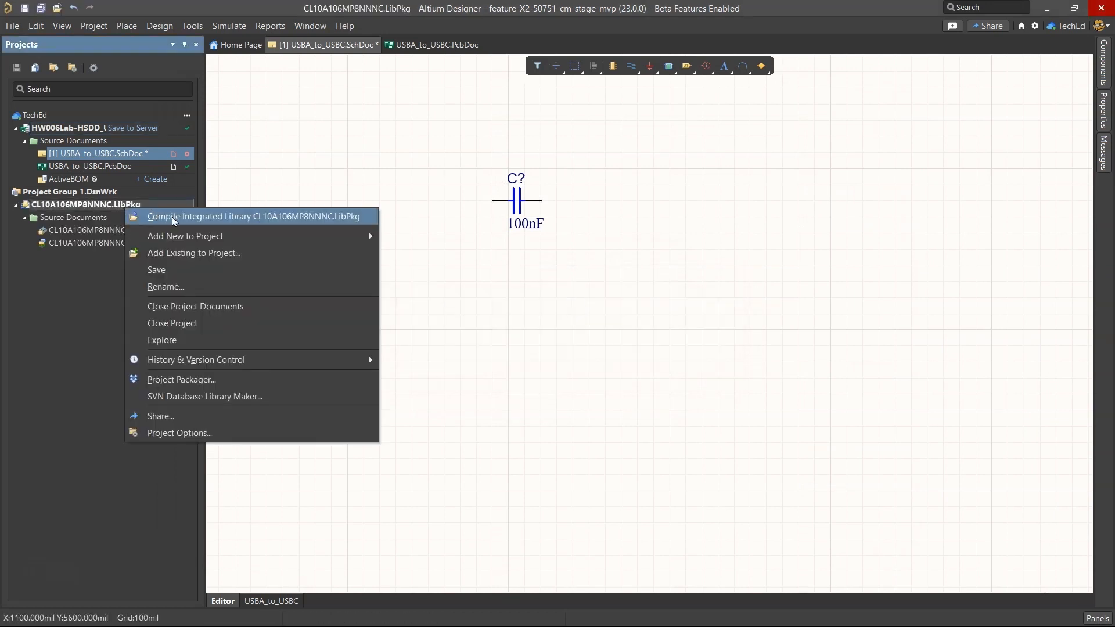
click(79, 234)
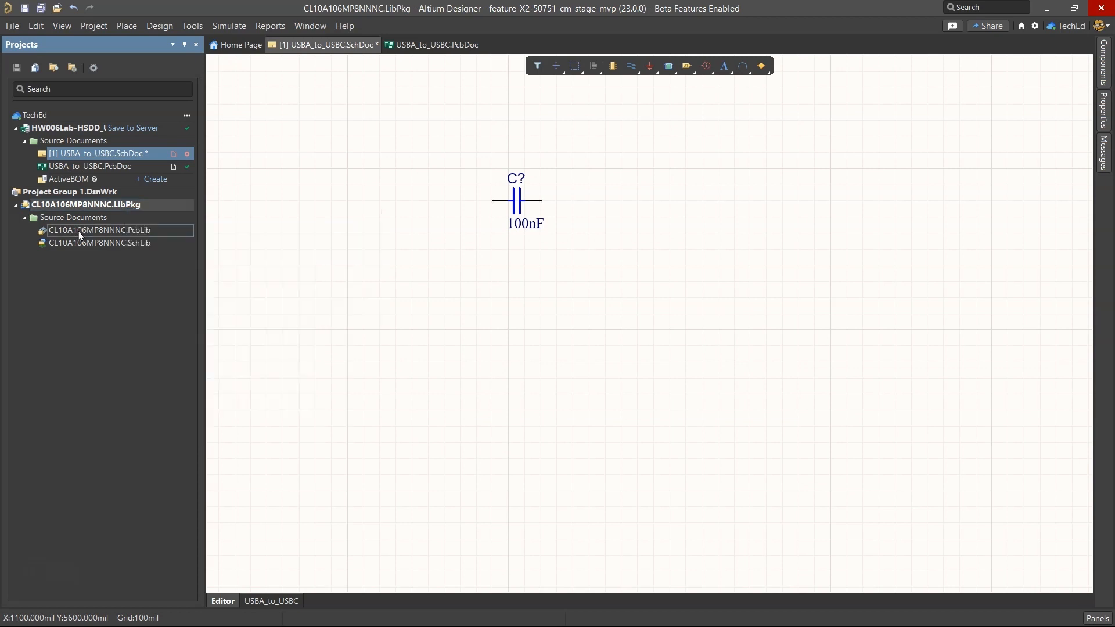
double_click(112, 233)
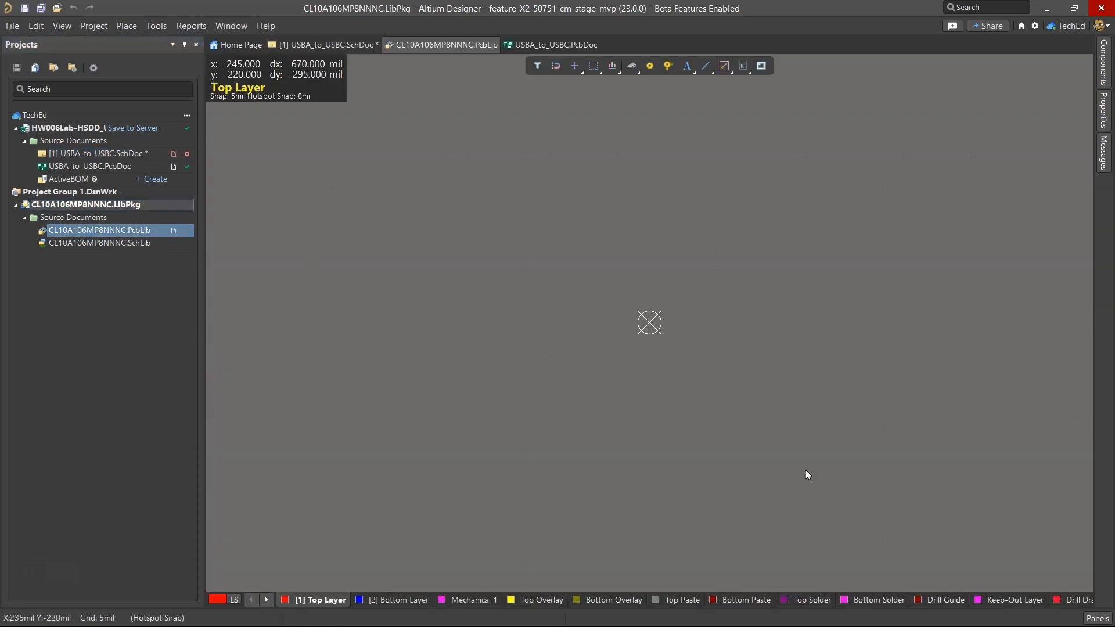
click(1097, 618)
click(1042, 453)
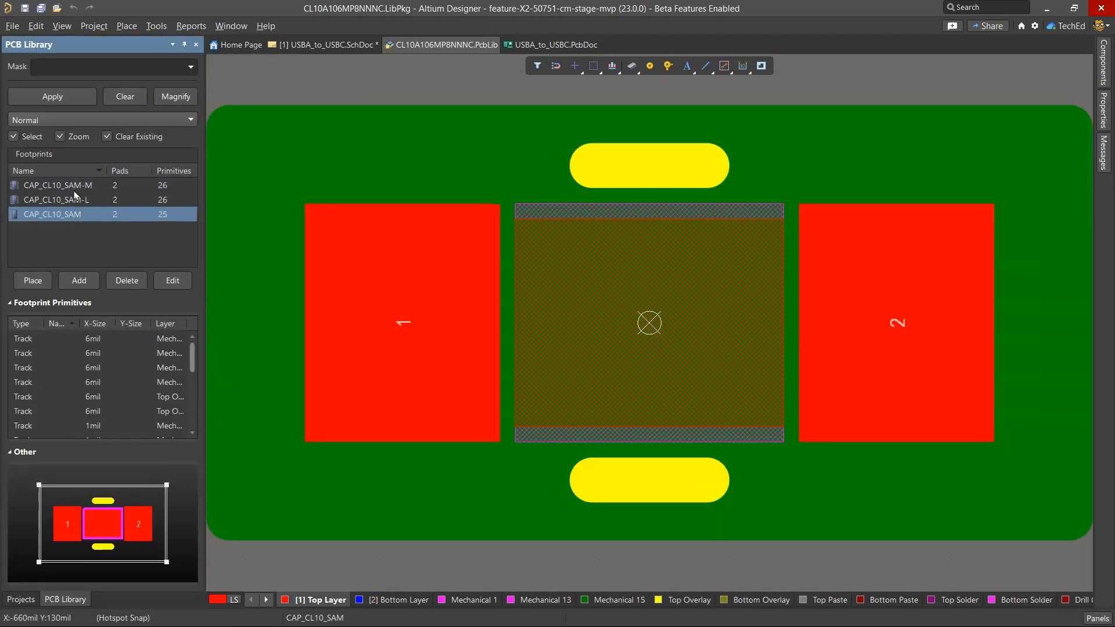
Step: View the CAP_CL10_SAM-M, CAP_CL10_SAM-L and CAP_CL10_SAM footprints one after another
click(74, 191)
click(77, 201)
click(86, 215)
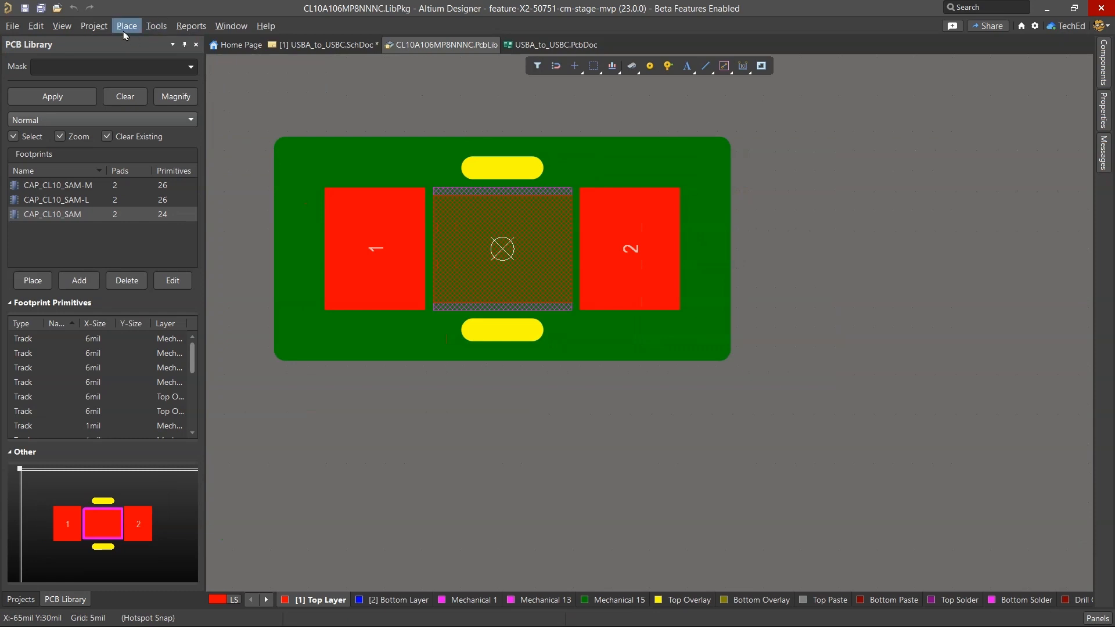
Step: Switch the footprint library to 3D view and examine the CAP_CL10_SAM, CAP_CL10_SAM-L and CAP_CL10_SAM-M models
key(3)
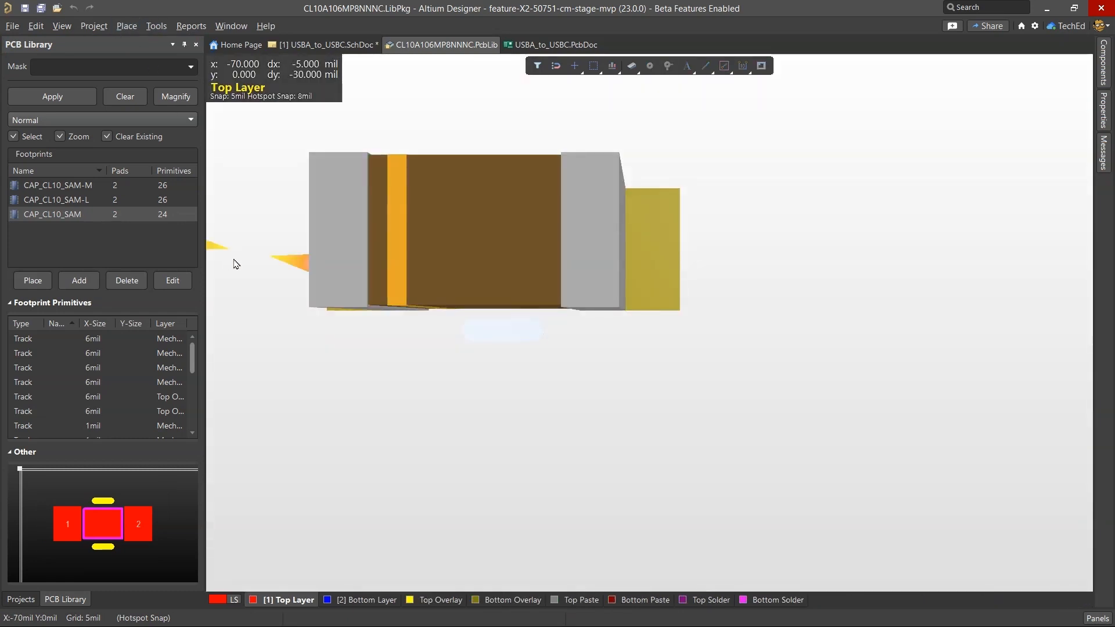
click(121, 199)
click(123, 187)
click(276, 196)
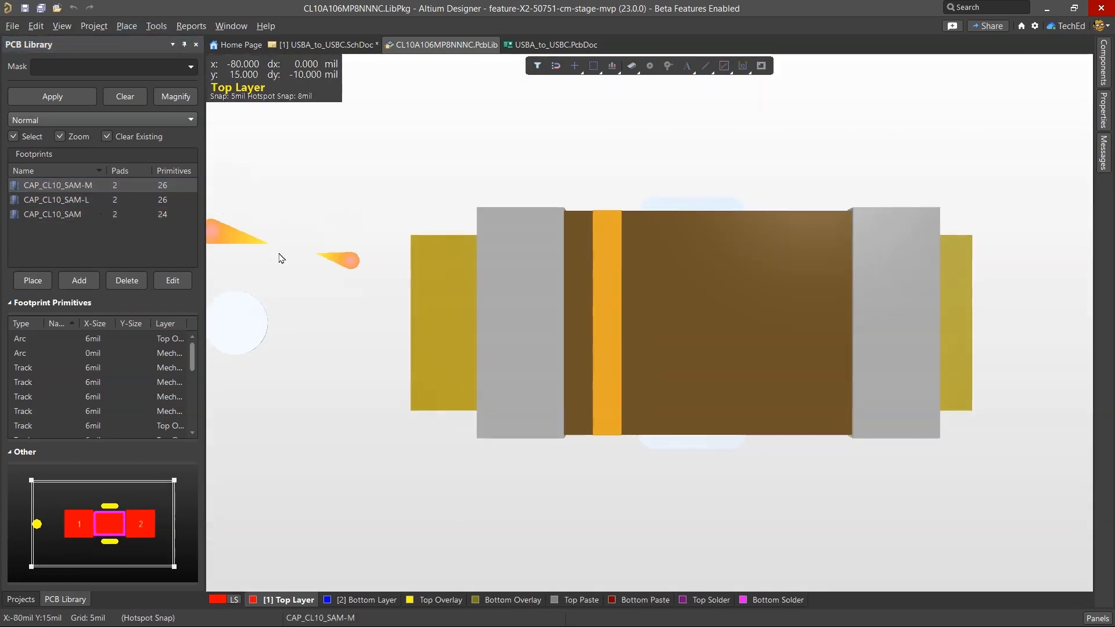
ctrl+scroll(295, 244, down, 2)
Step: Open CL10A106MP8NNNC.SchLib from the library package and show its component list wide enough to read the full Design Item IDs
click(28, 604)
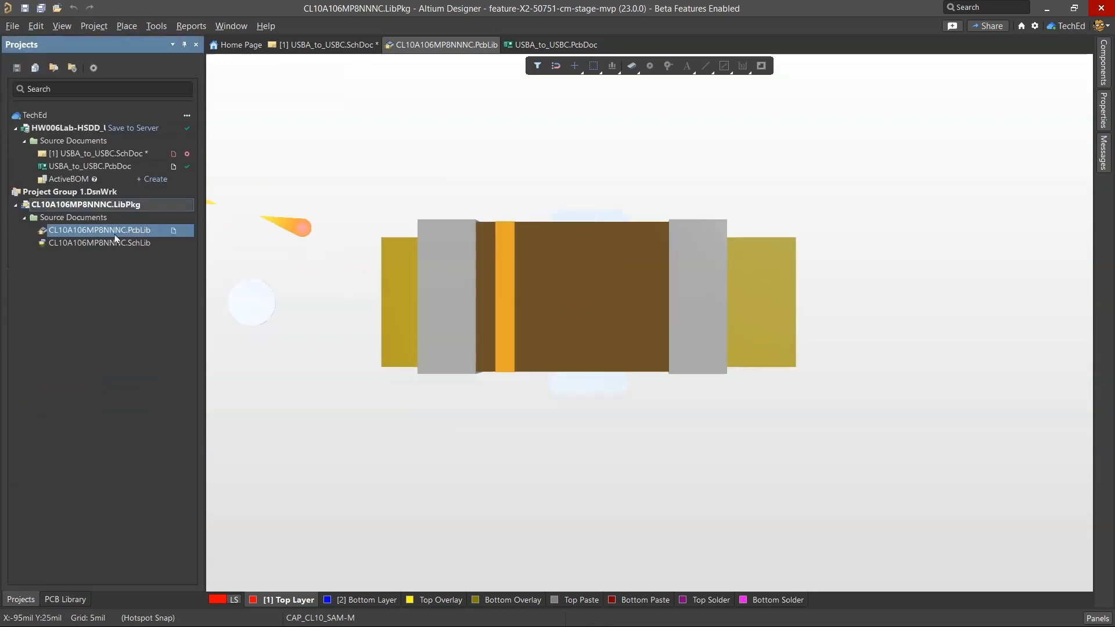
click(115, 243)
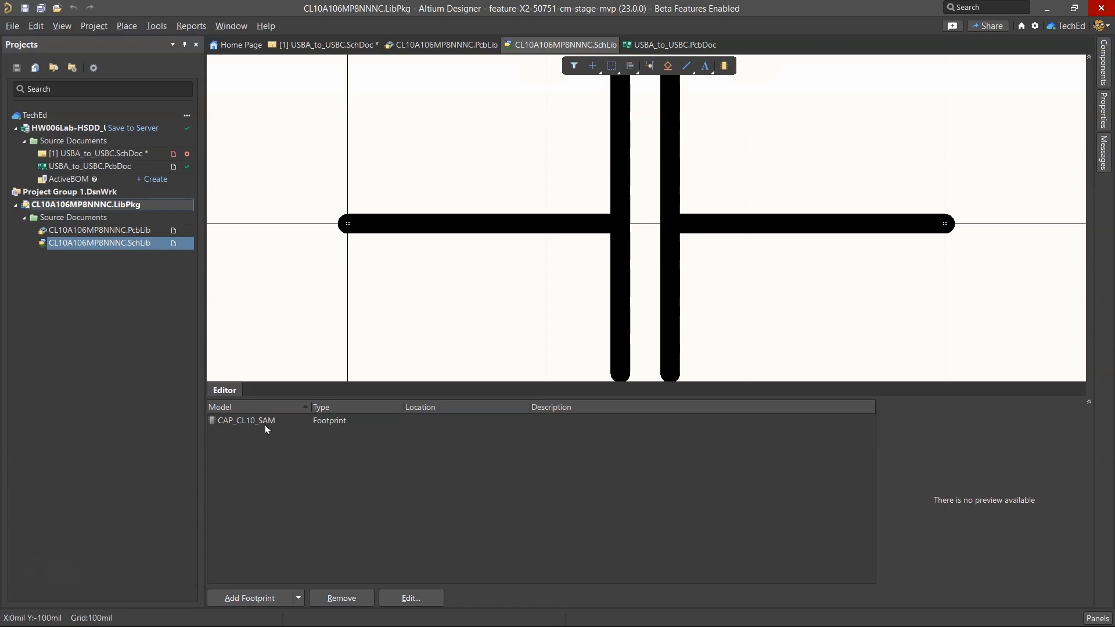
click(1097, 618)
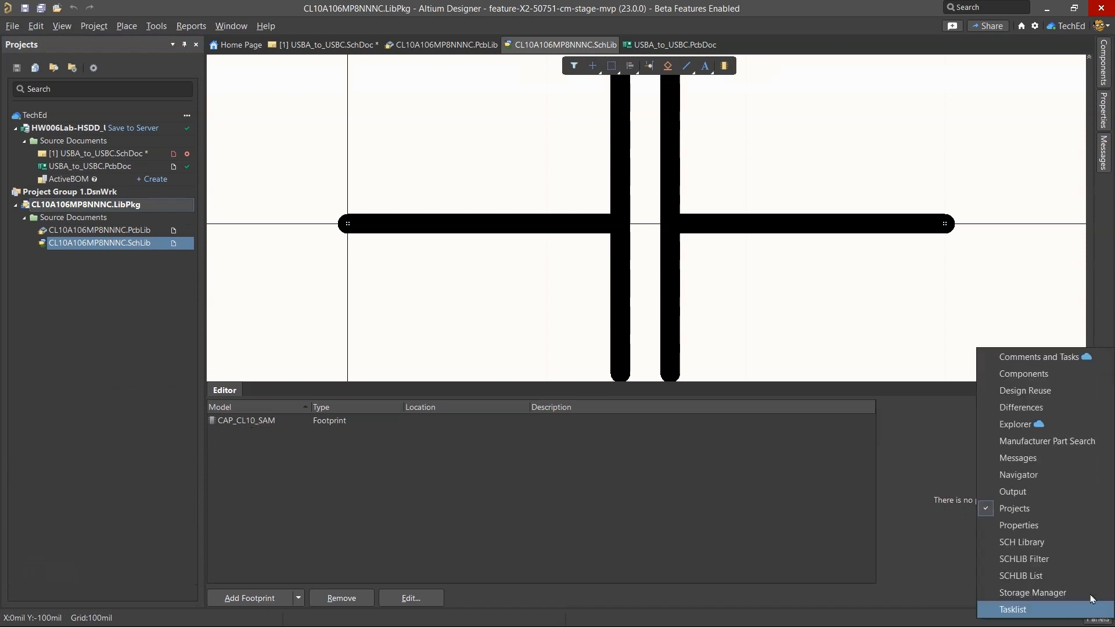
click(1033, 547)
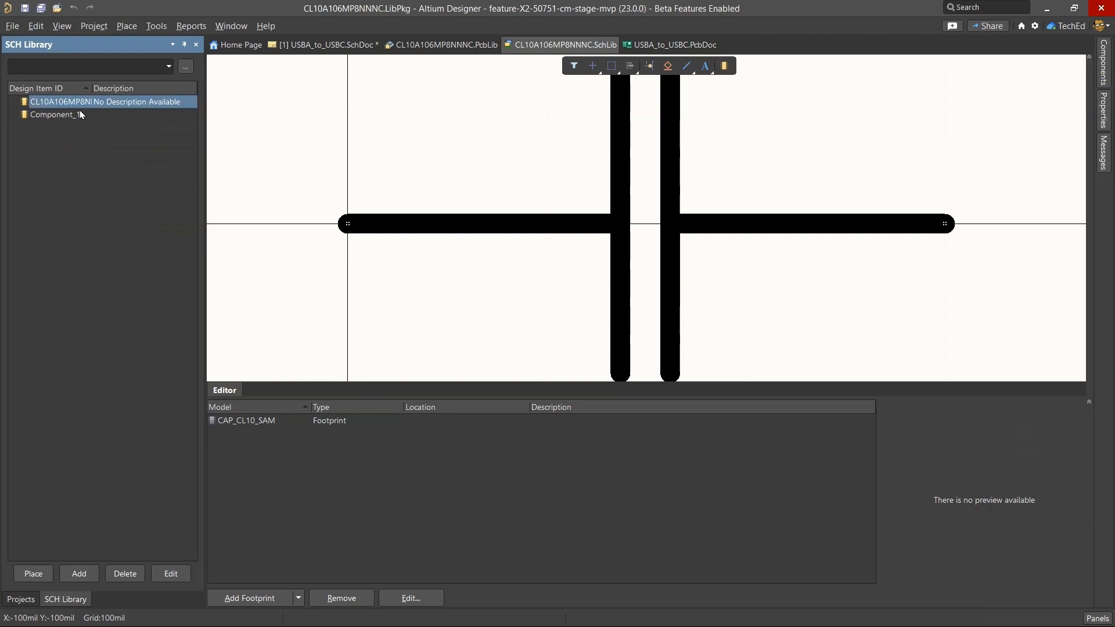
double_click(90, 92)
drag(201, 135, 317, 151)
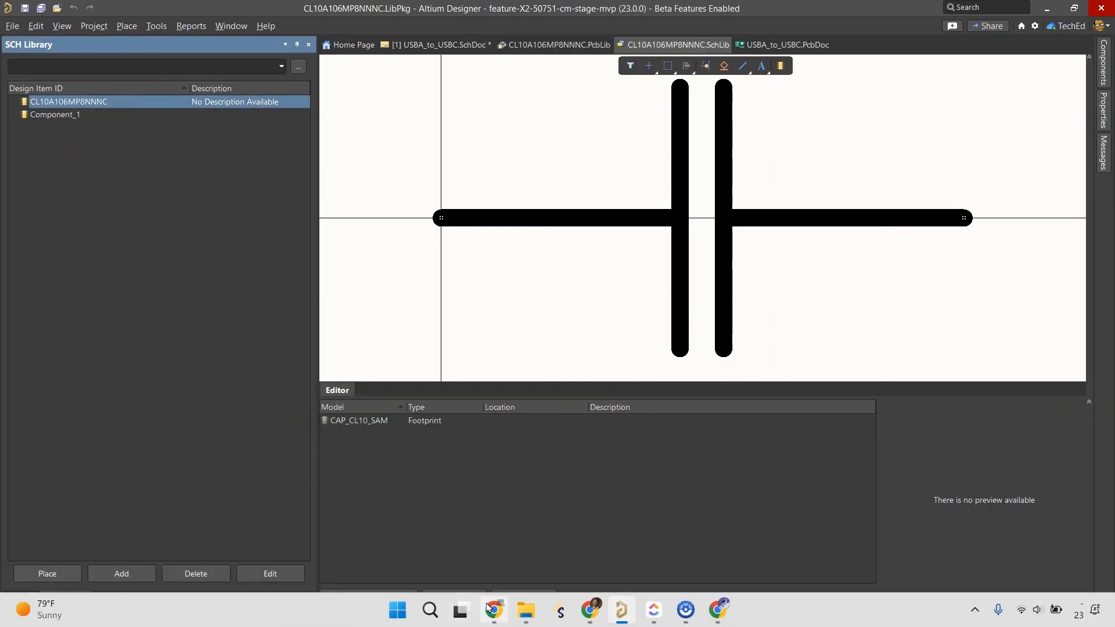
Step: In the bill of materials spreadsheet in Chrome, copy the detailed description CAP CER 10UF 10V X5R 0603 of part CL10A106MP8NNNC
click(495, 610)
click(234, 12)
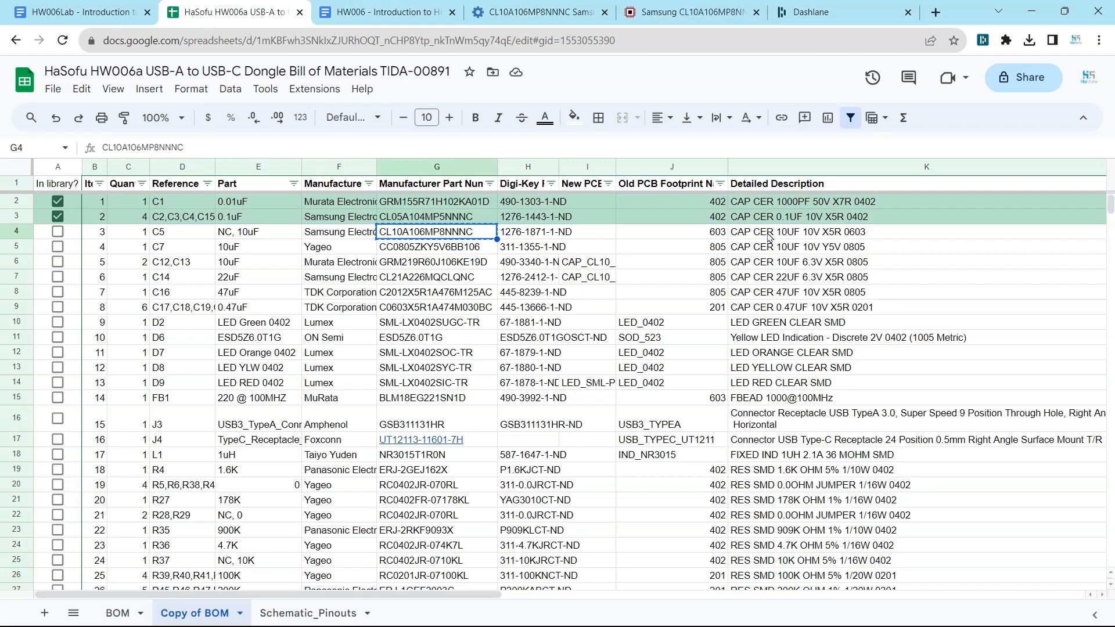
click(769, 235)
key(ctrl+c)
scroll(606, 392, right, 1)
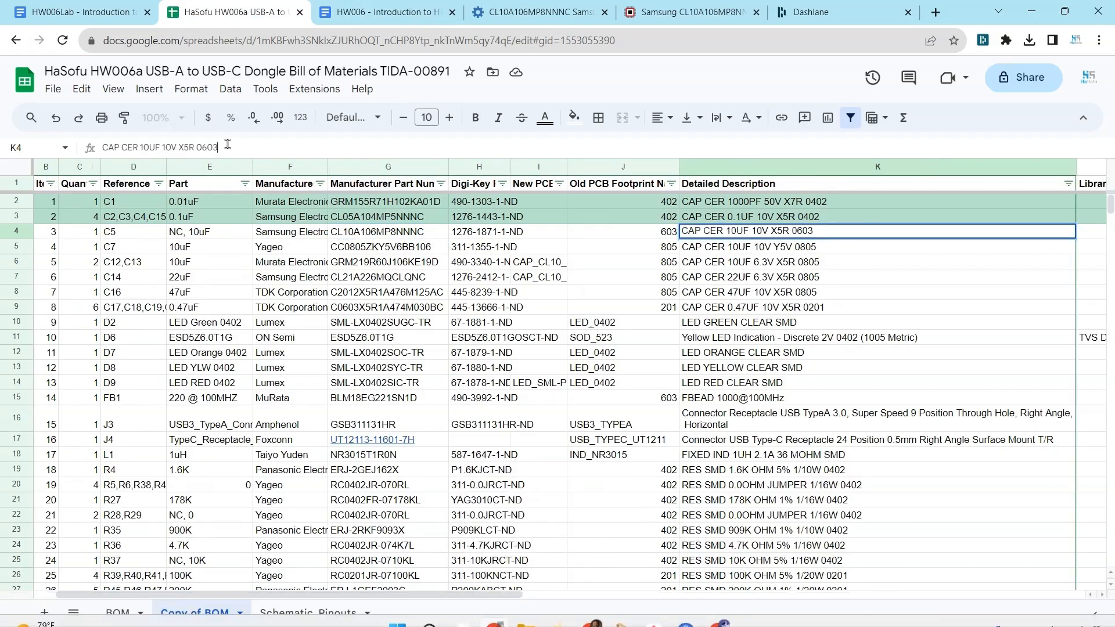
drag(219, 147, 101, 148)
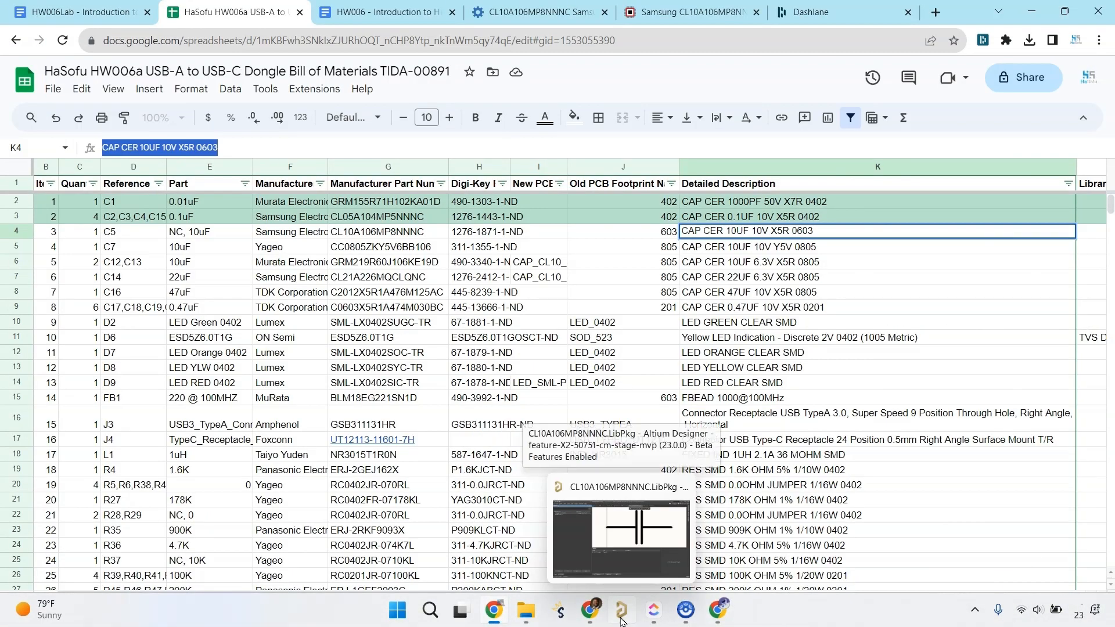
Step: Back in Altium Designer, set the CL10A106MP8NNNC component's Design Item ID to CAP CER 10UF 10V X5R 0603
click(621, 620)
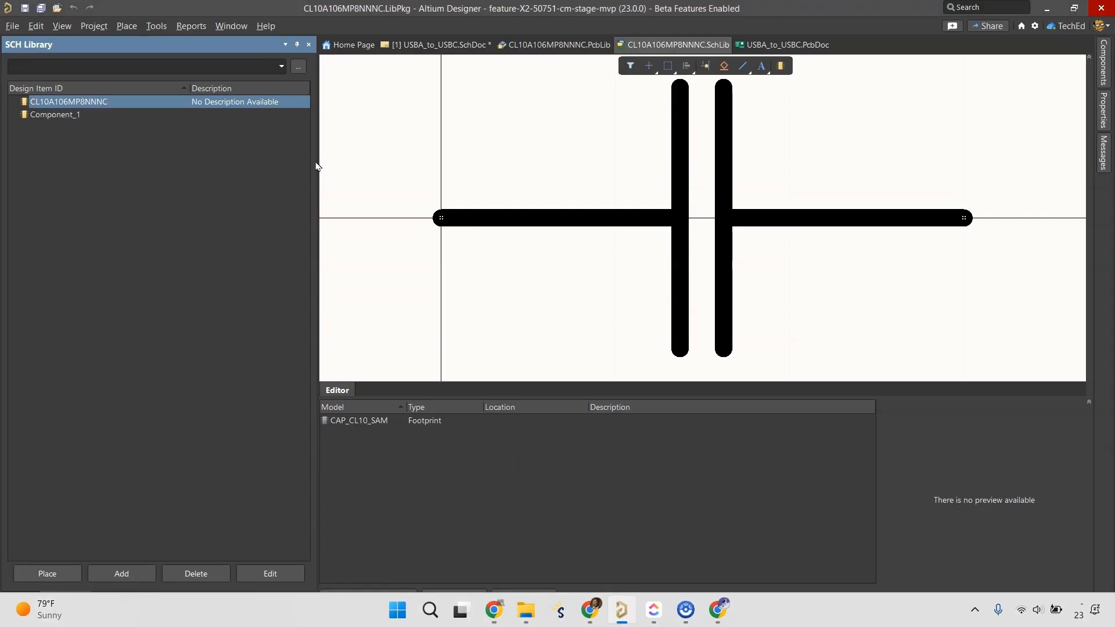
right_click(78, 107)
double_click(69, 102)
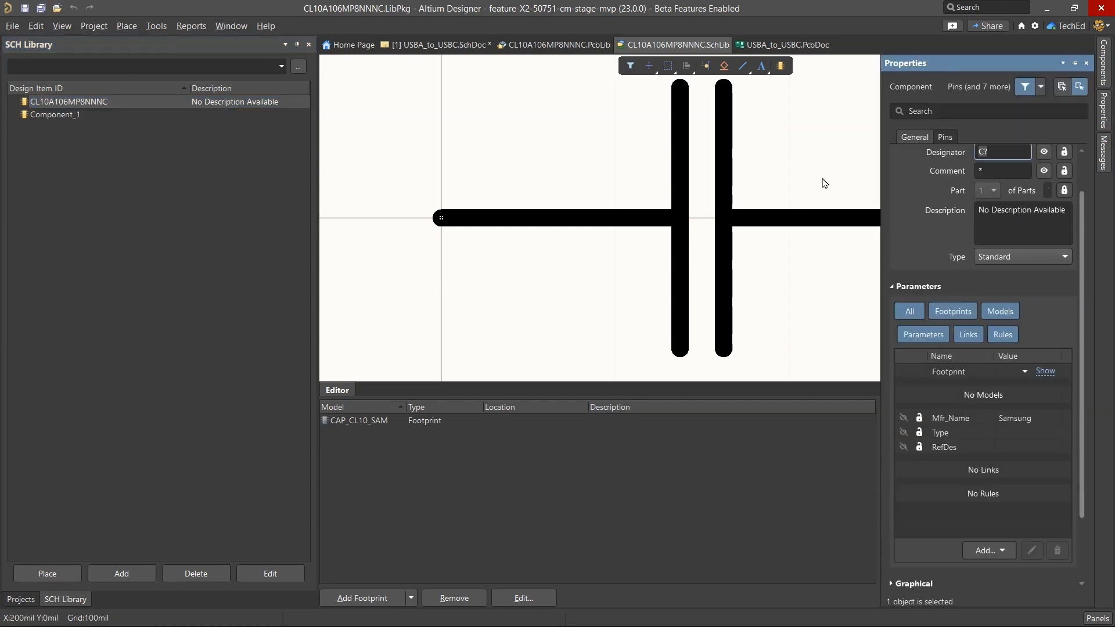
scroll(910, 212, up, 2)
double_click(1039, 179)
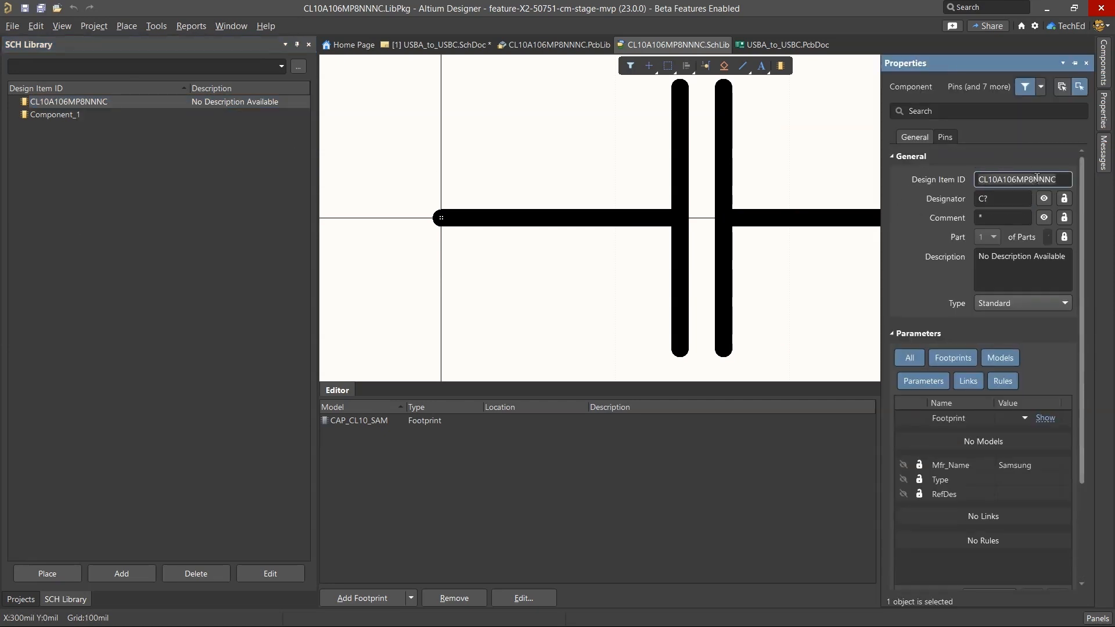
key(ctrl+v)
key(Return)
Step: Copy the part's detailed description from the spreadsheet again and return to the component's properties in Altium Designer
click(525, 613)
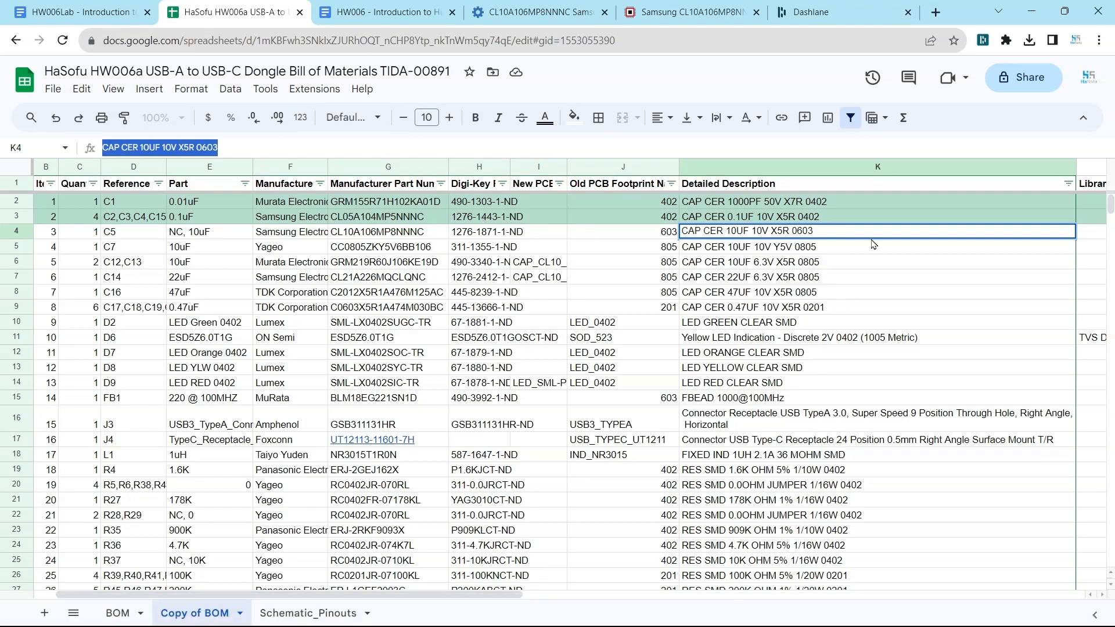
key(ctrl+c)
click(1091, 235)
key(Home)
key(alt+Tab)
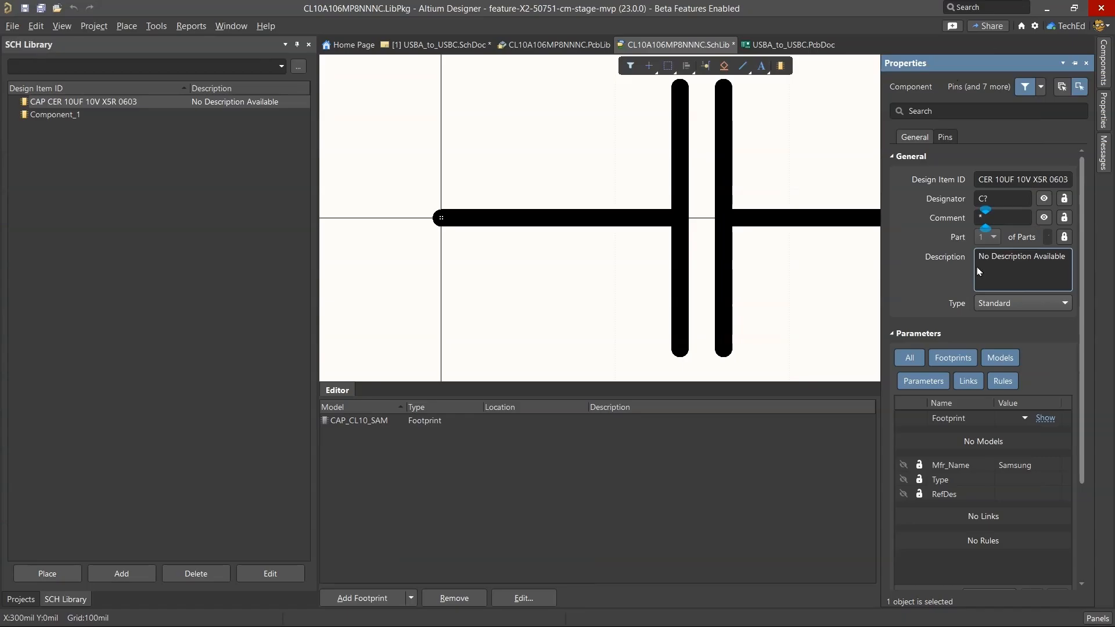
scroll(985, 443, down, 3)
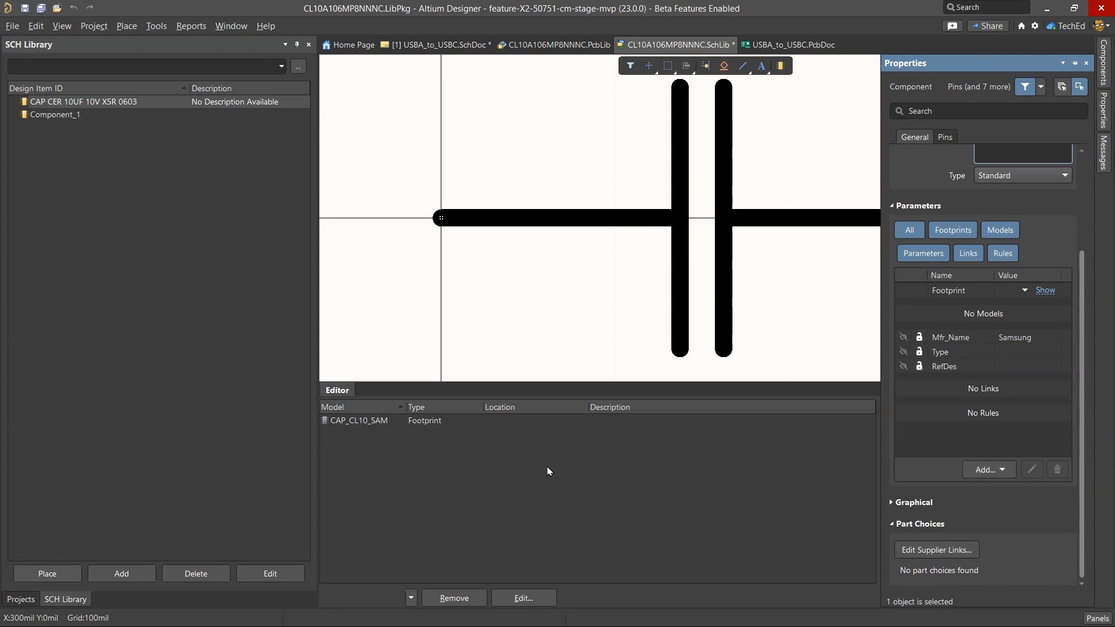
Step: Inspect the CAP_CL10_SAM footprint model assigned to the symbol and browse the footprints offered by CL10A106MP8NNNC.PcbLib
click(383, 422)
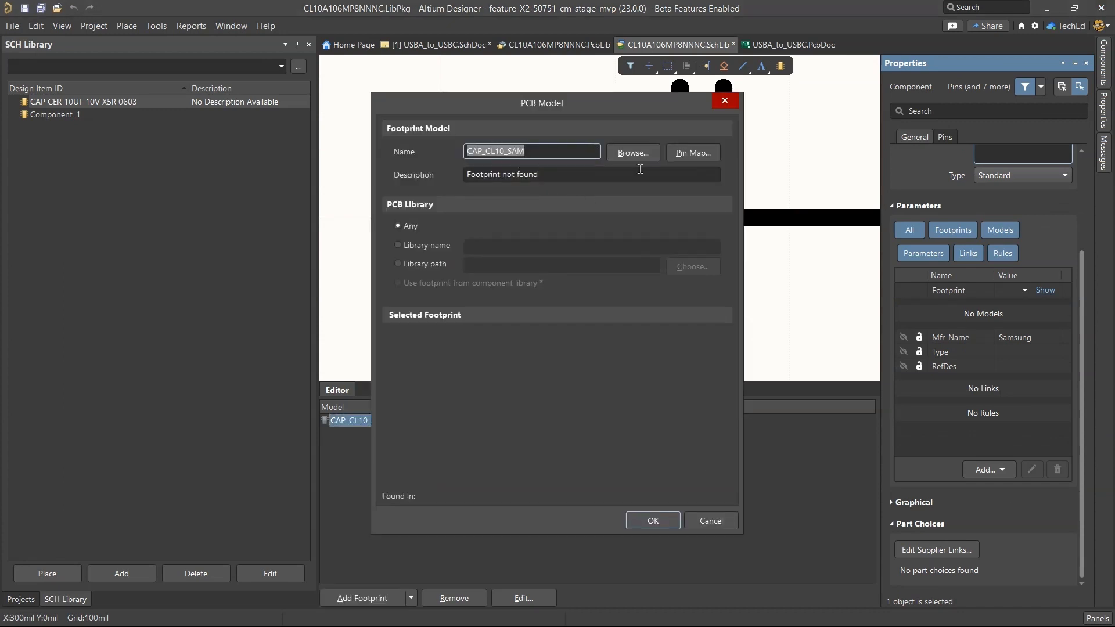
click(632, 154)
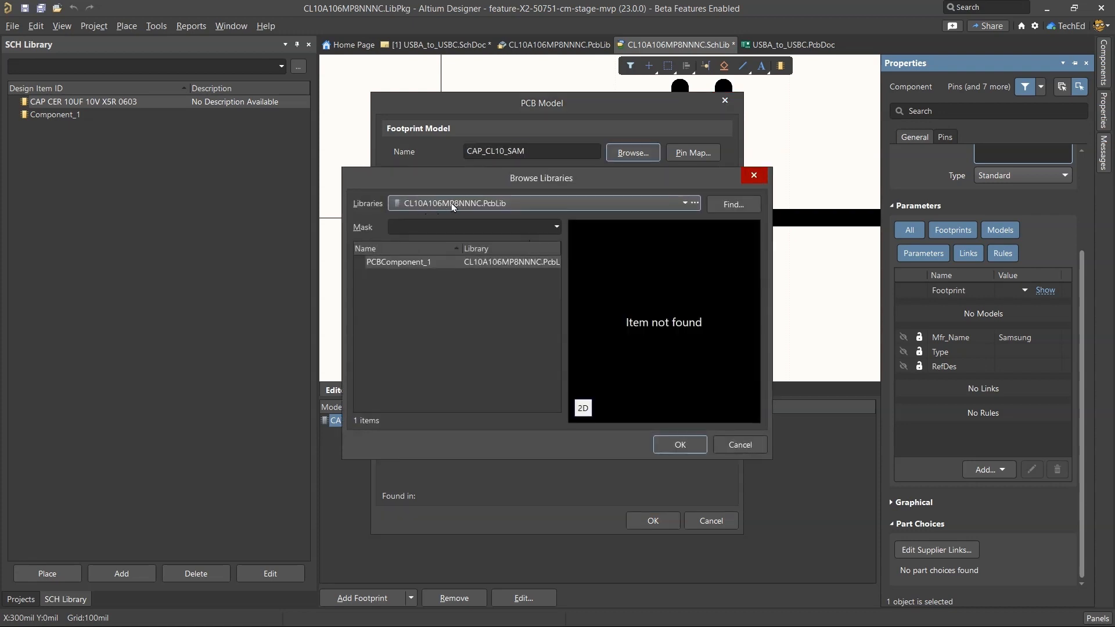
click(734, 445)
click(710, 520)
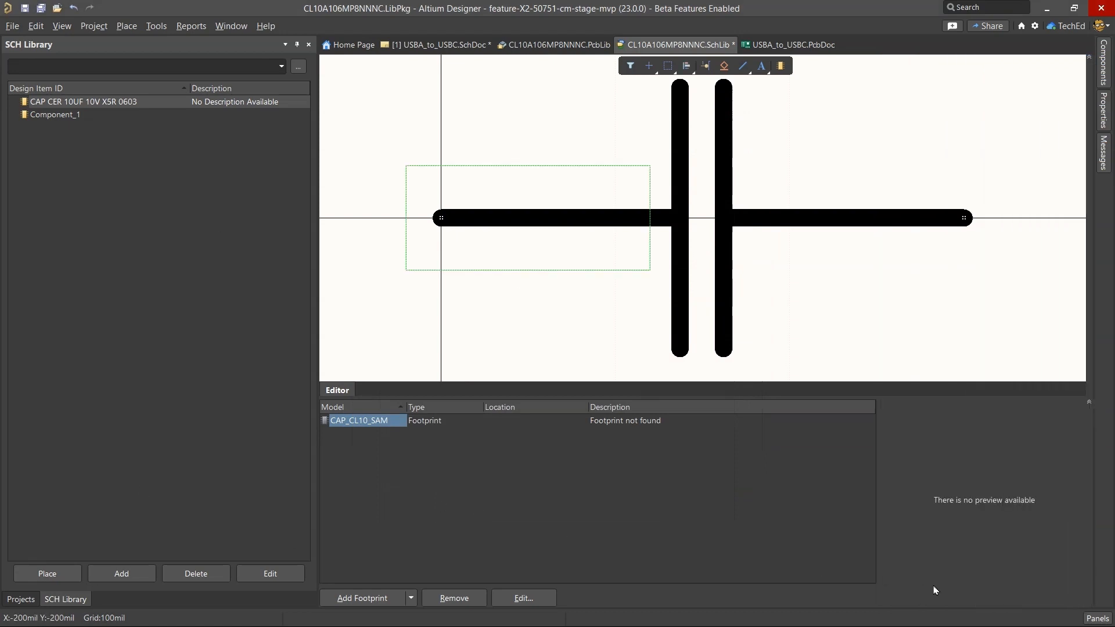
Step: Save all open documents from the footprint library and return to the CL10A106MP8NNNC.SchLib symbol library
click(518, 45)
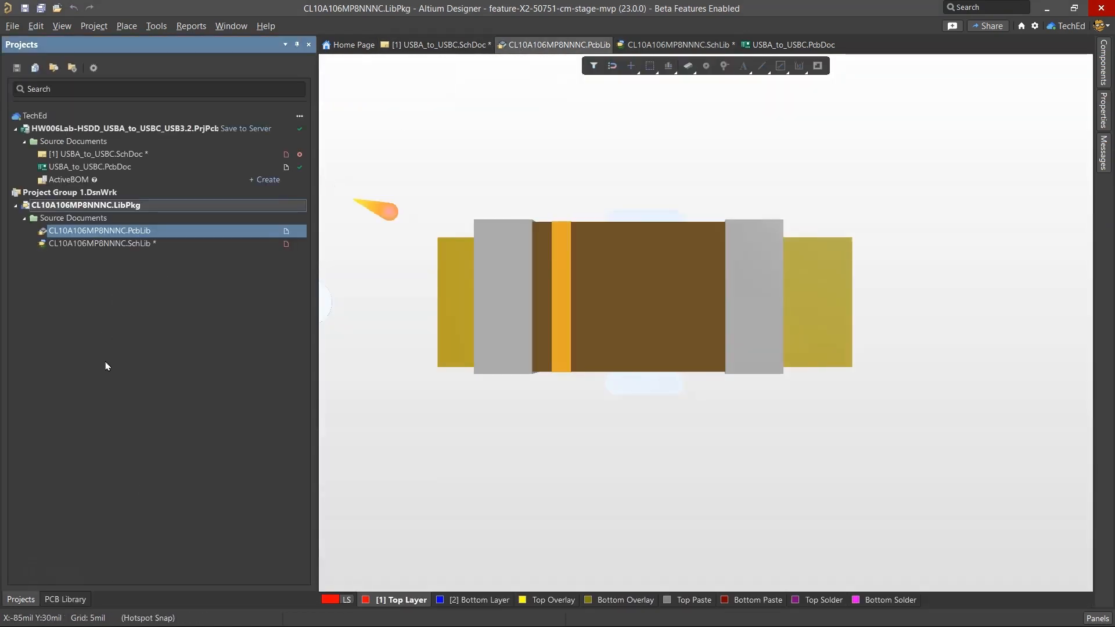
click(40, 8)
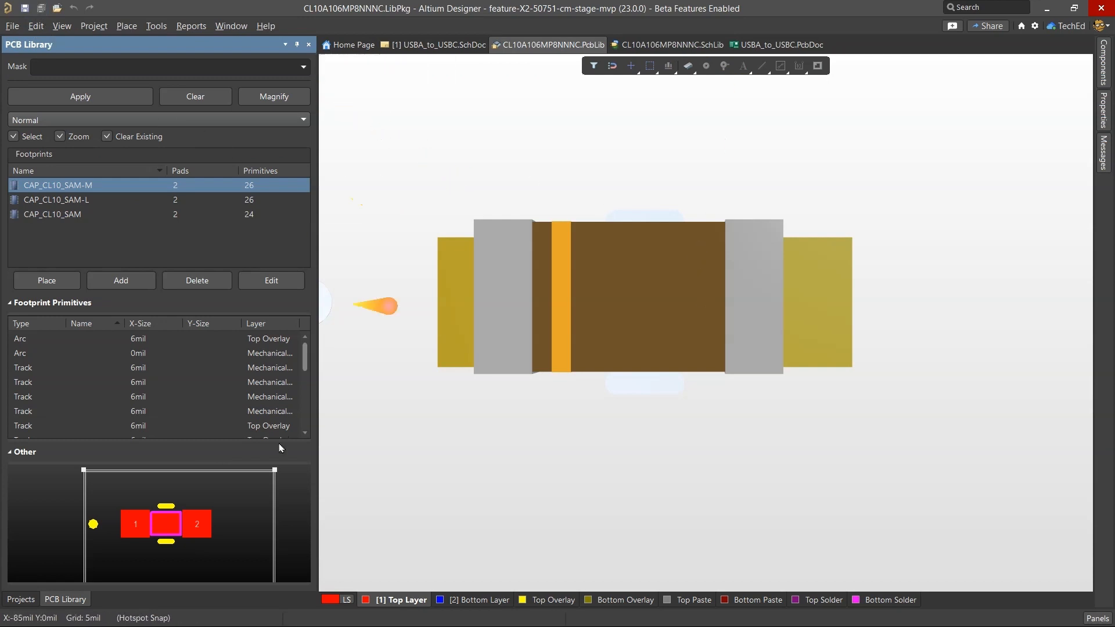
click(668, 45)
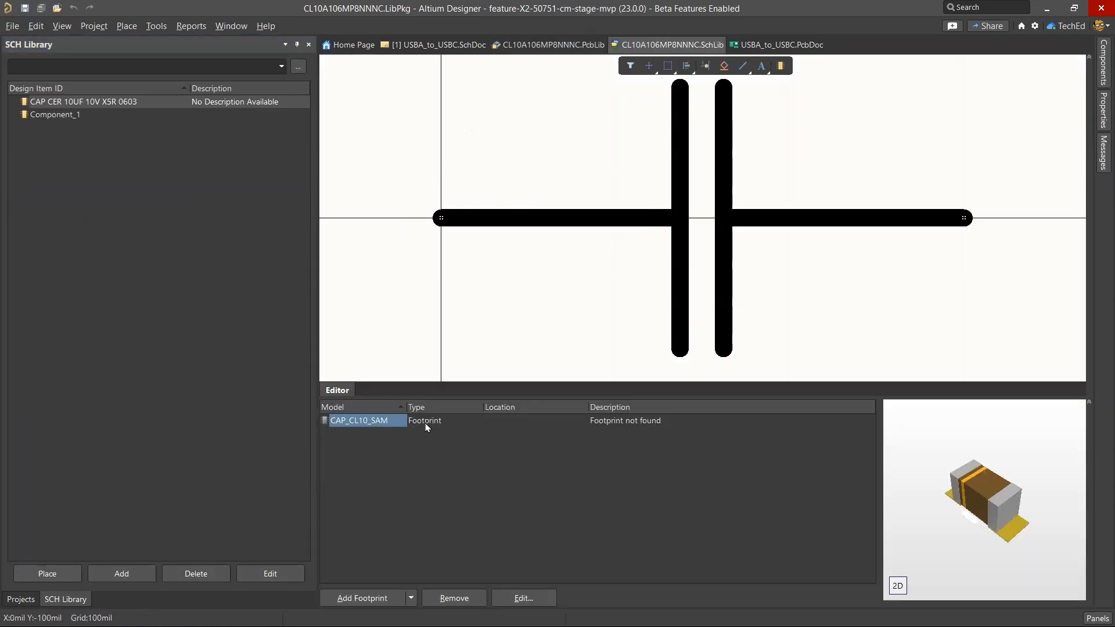
Step: Delete the empty Component_1 from the schematic symbol library
click(64, 116)
right_click(91, 119)
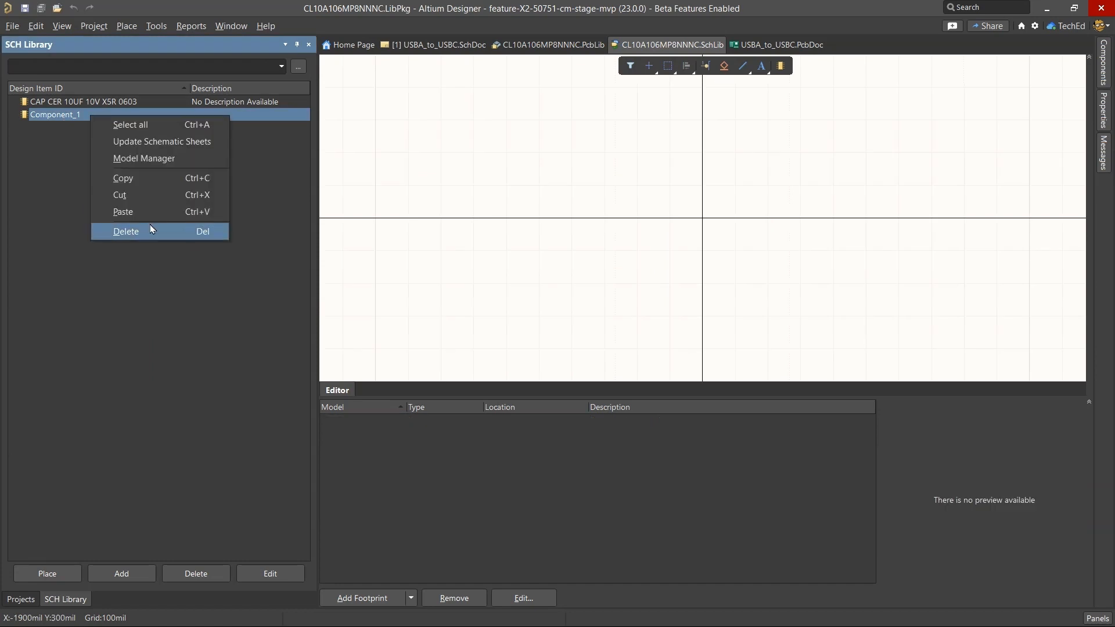
click(153, 228)
click(572, 347)
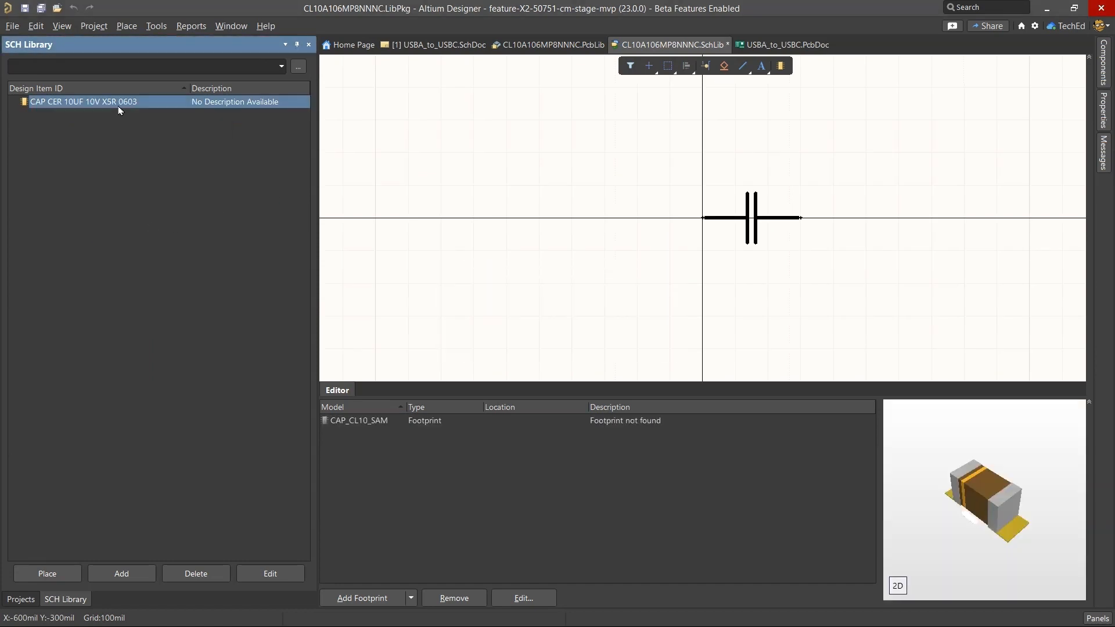
right_click(158, 102)
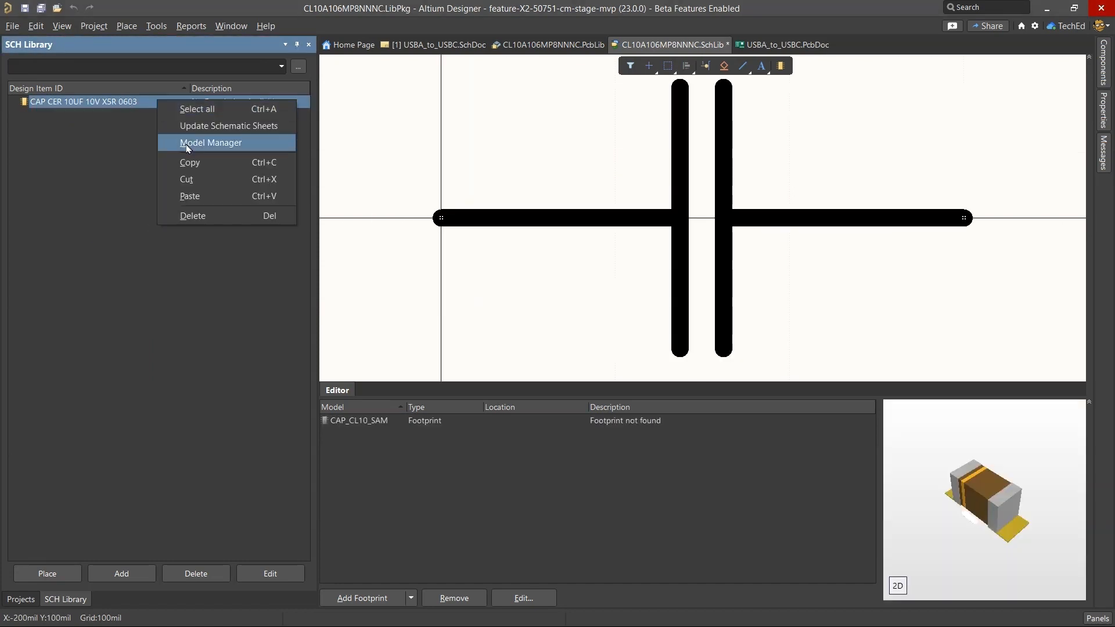
click(467, 140)
click(563, 484)
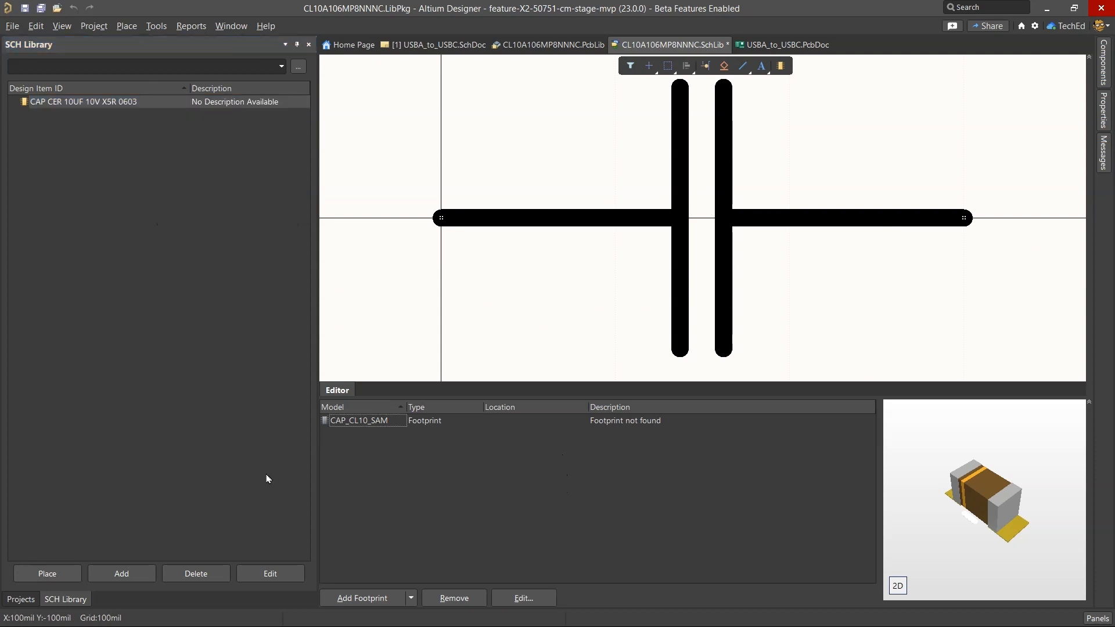
Step: Save the CL10A106MP8NNNC.SchLib symbol library and close it
right_click(675, 46)
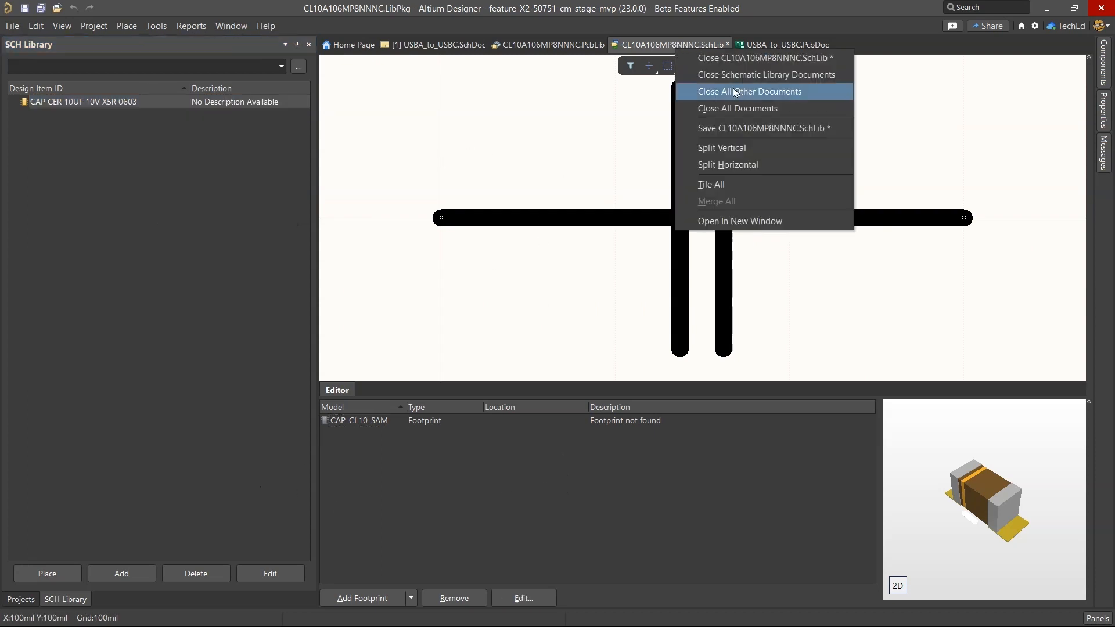
click(733, 123)
right_click(687, 47)
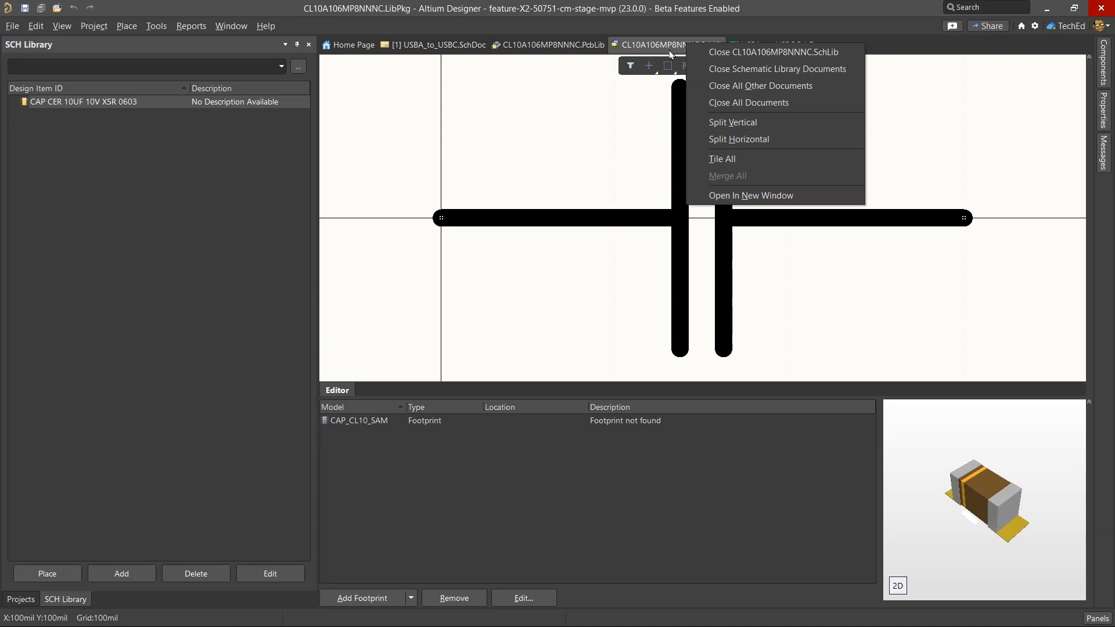
click(774, 52)
Step: Rename the CL10A106MP8NNNC.LibPkg library package as CAP CER 10UF 10V X5R 0603 and compile it into an integrated library
click(21, 599)
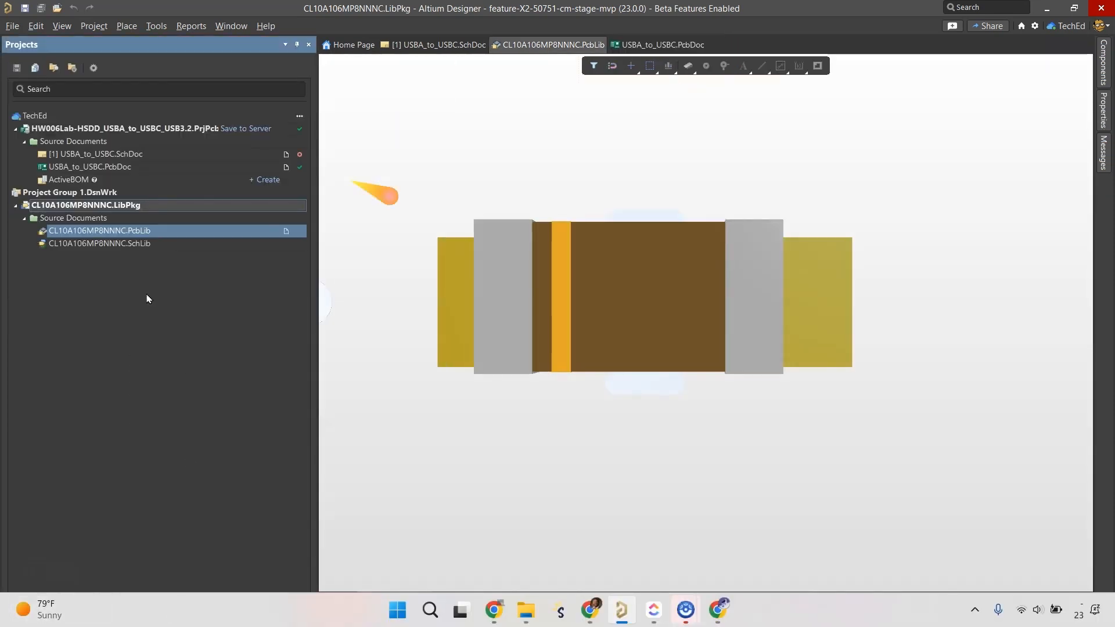
right_click(116, 211)
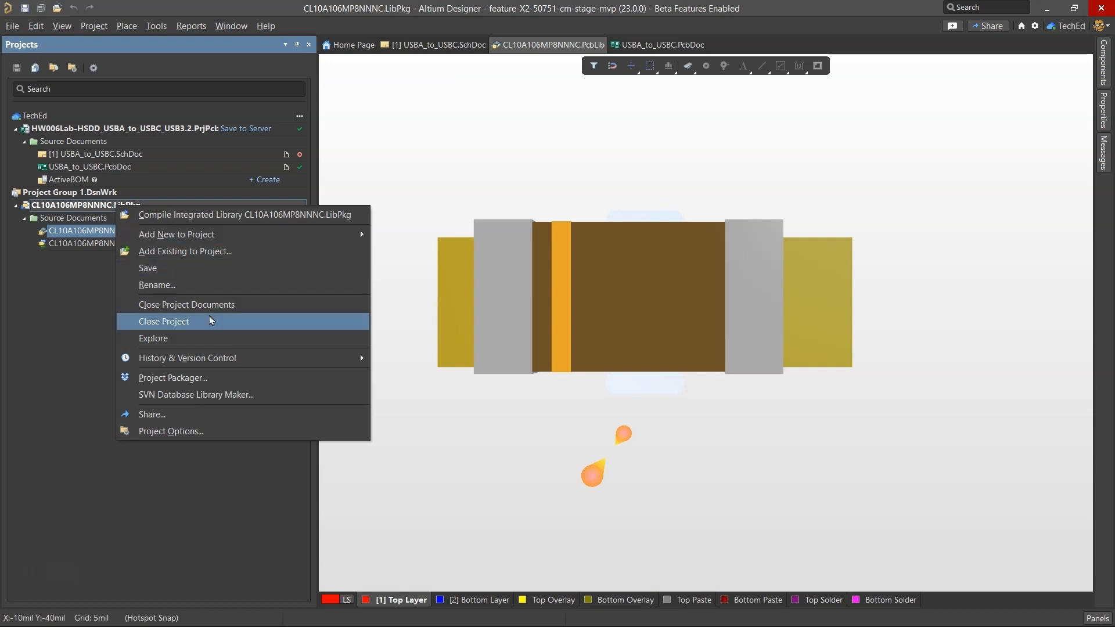
click(278, 284)
key(Return)
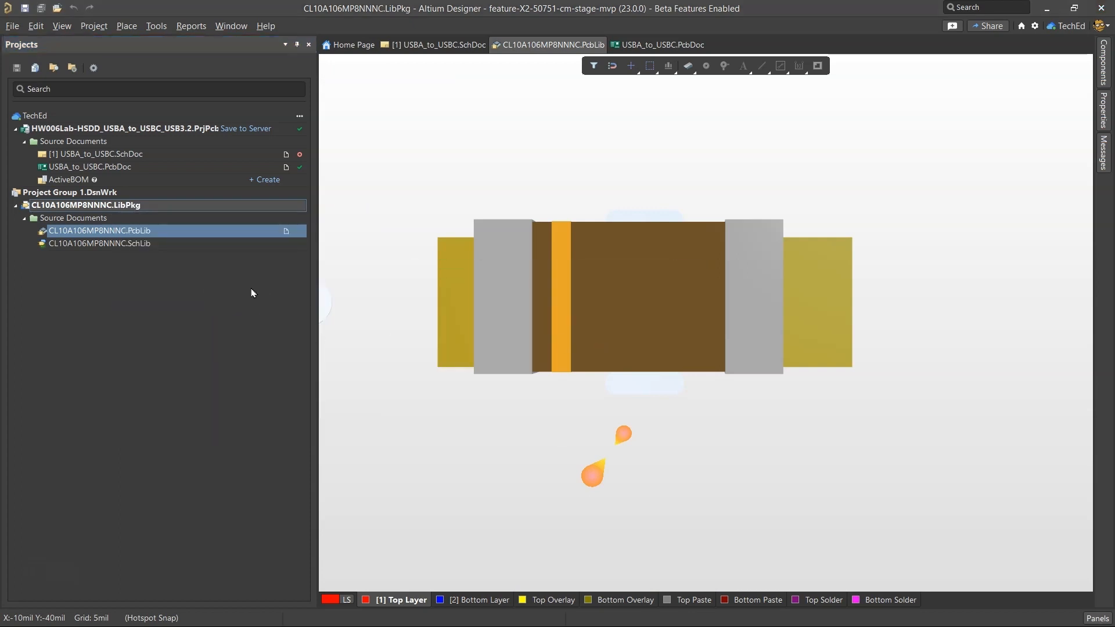
right_click(150, 205)
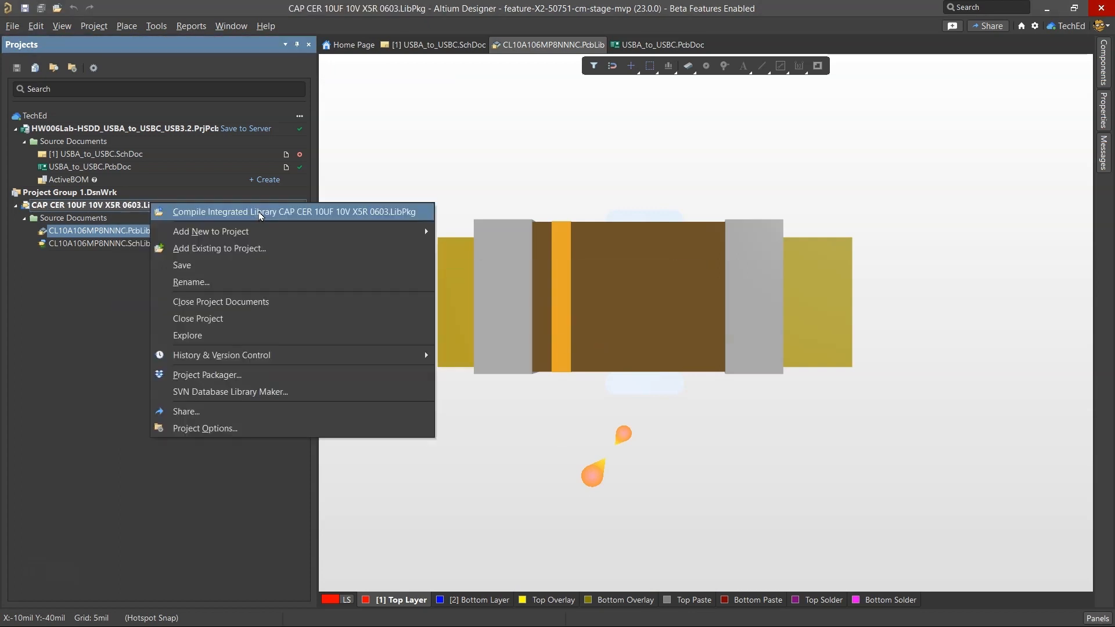
click(260, 212)
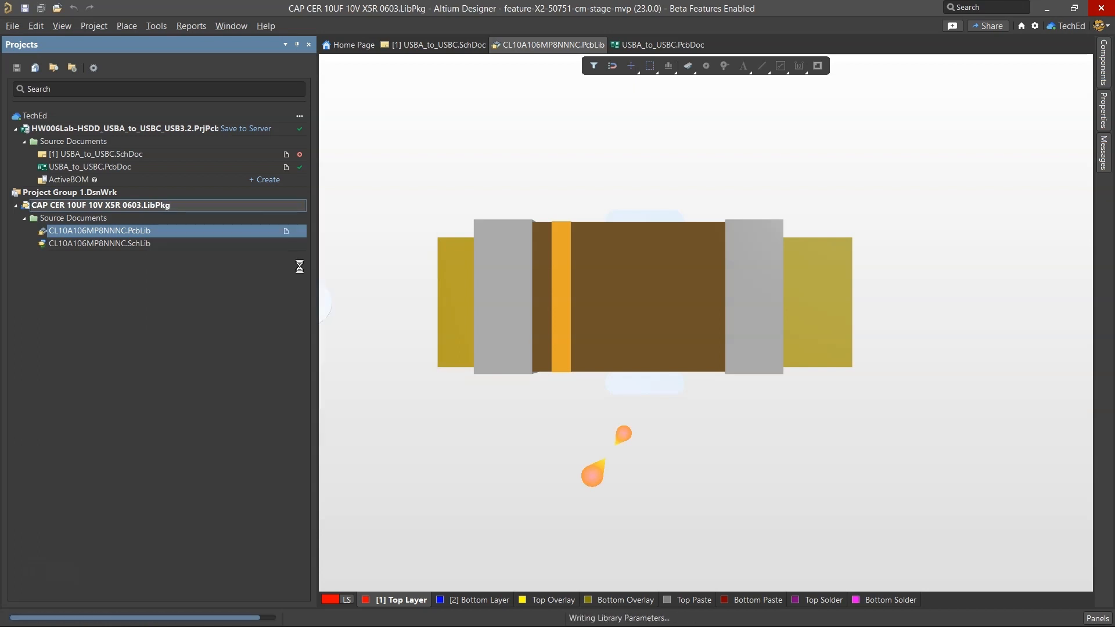
Step: Close the CL10A106MP8NNNC.PcbLib footprint library and show the list of components available for the USBA_to_USBC.SchDoc schematic
right_click(572, 44)
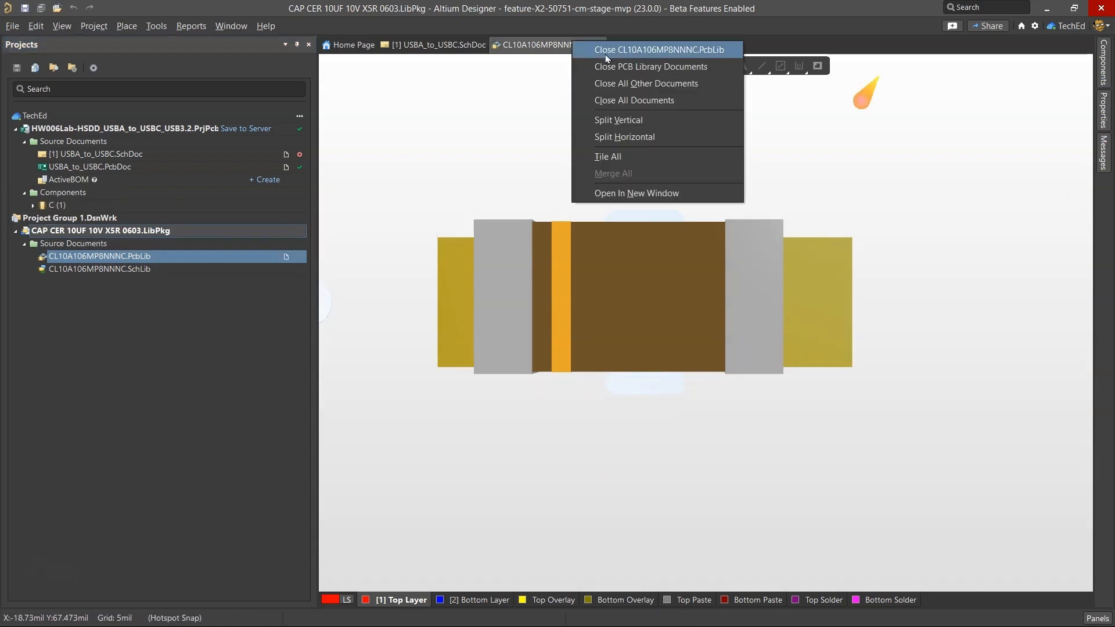
click(656, 52)
click(1102, 64)
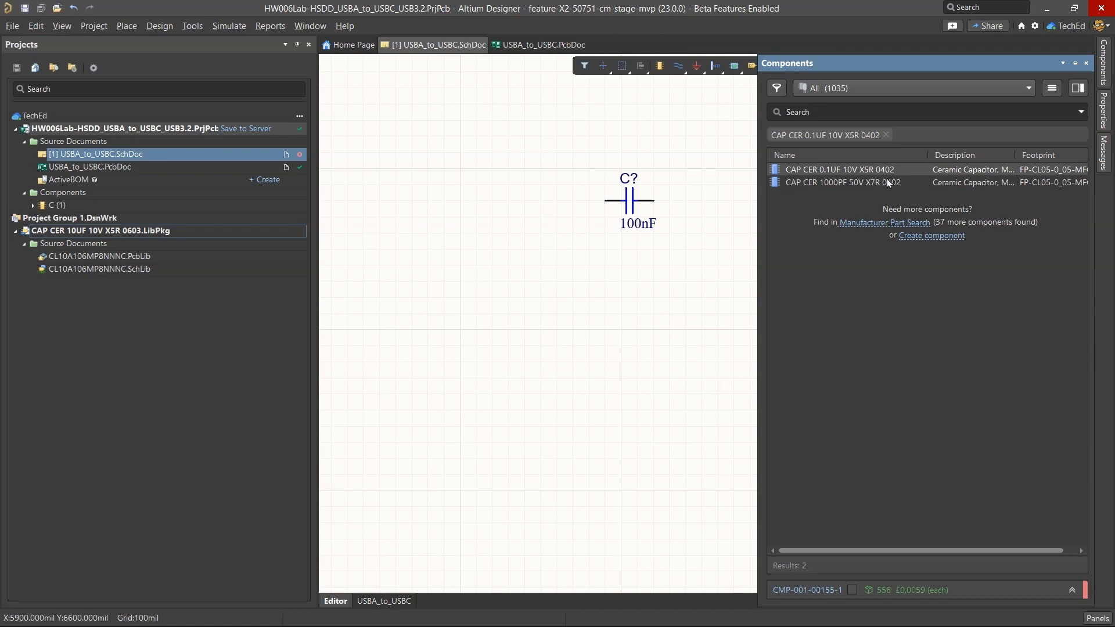
Step: Import the CAP CER 10UF 10V X5R 0603.IntLib integrated library into the workspace using the default import settings
click(885, 133)
click(971, 88)
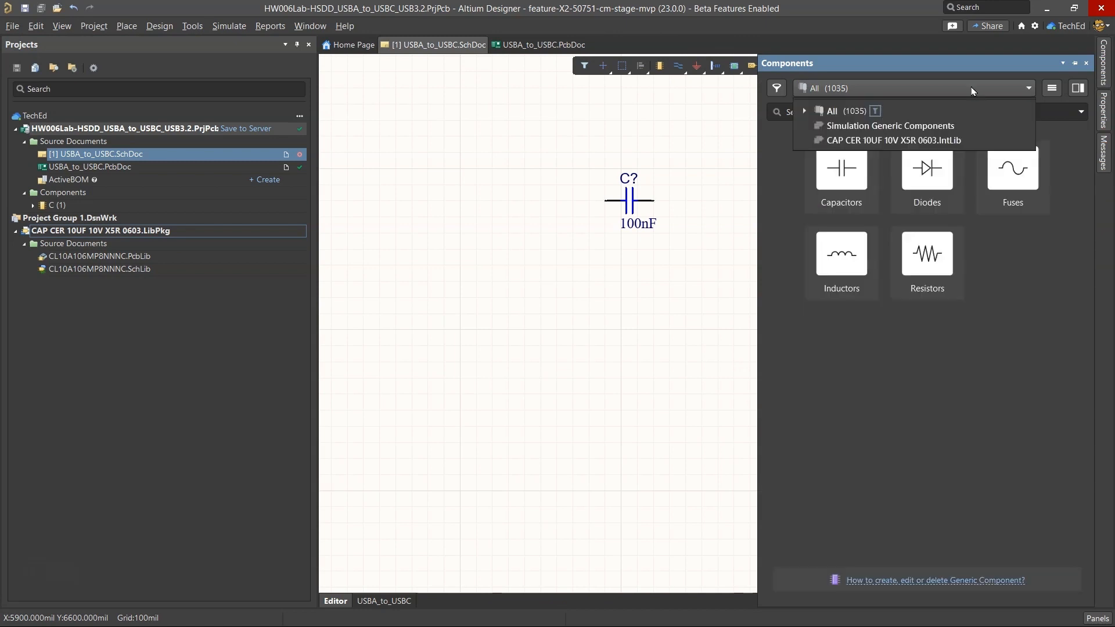
click(950, 142)
click(1051, 88)
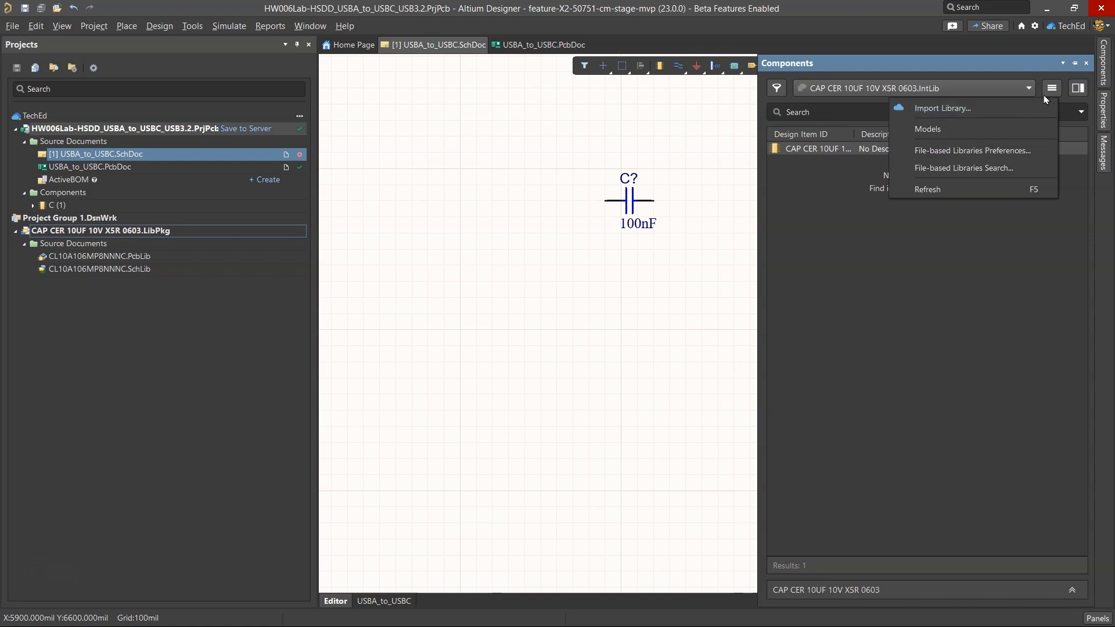
click(1001, 116)
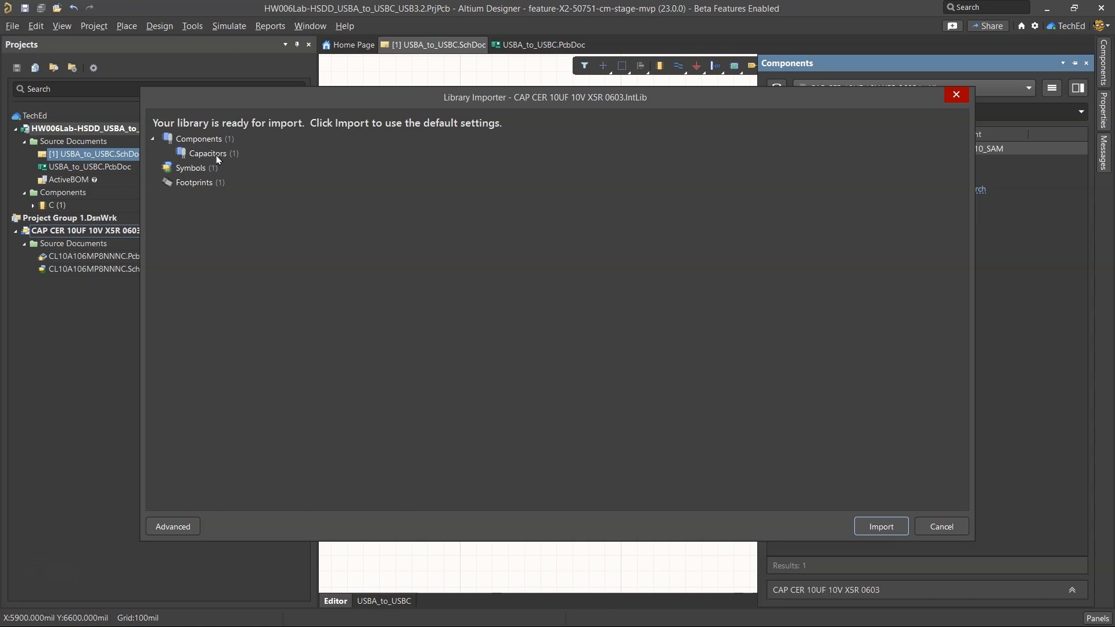
click(153, 138)
click(153, 139)
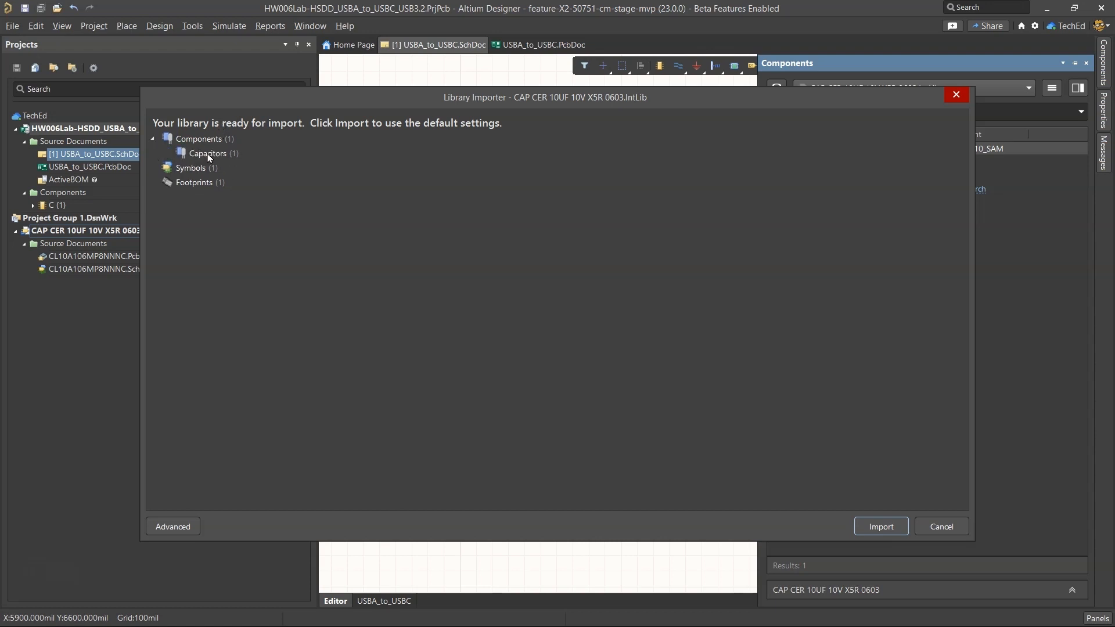
click(890, 530)
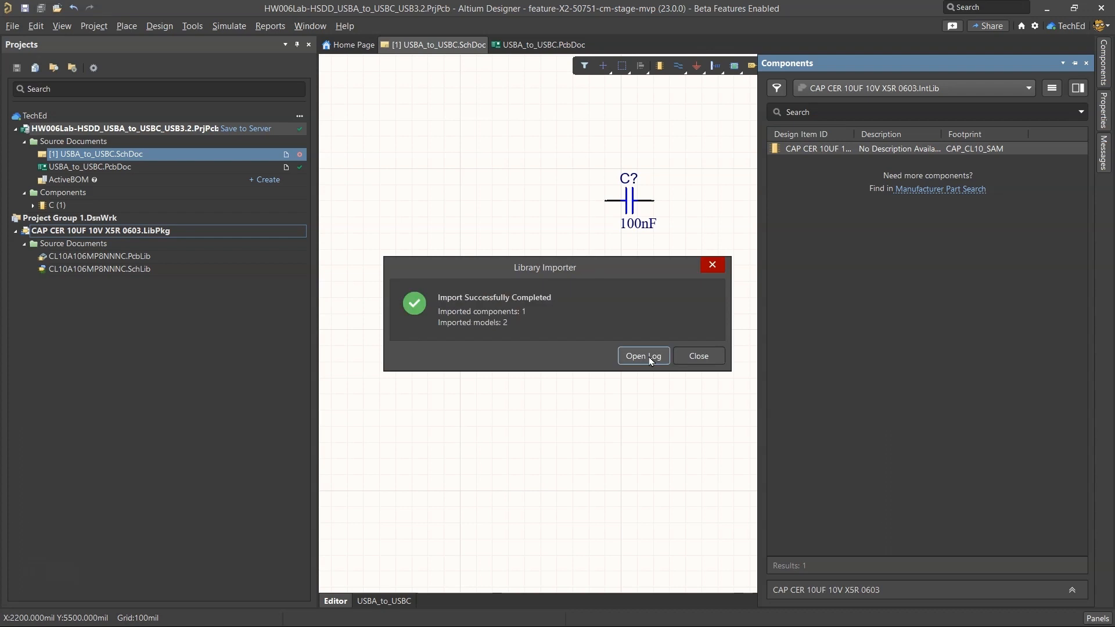
Step: Open the library import log and review the events and their details
click(644, 356)
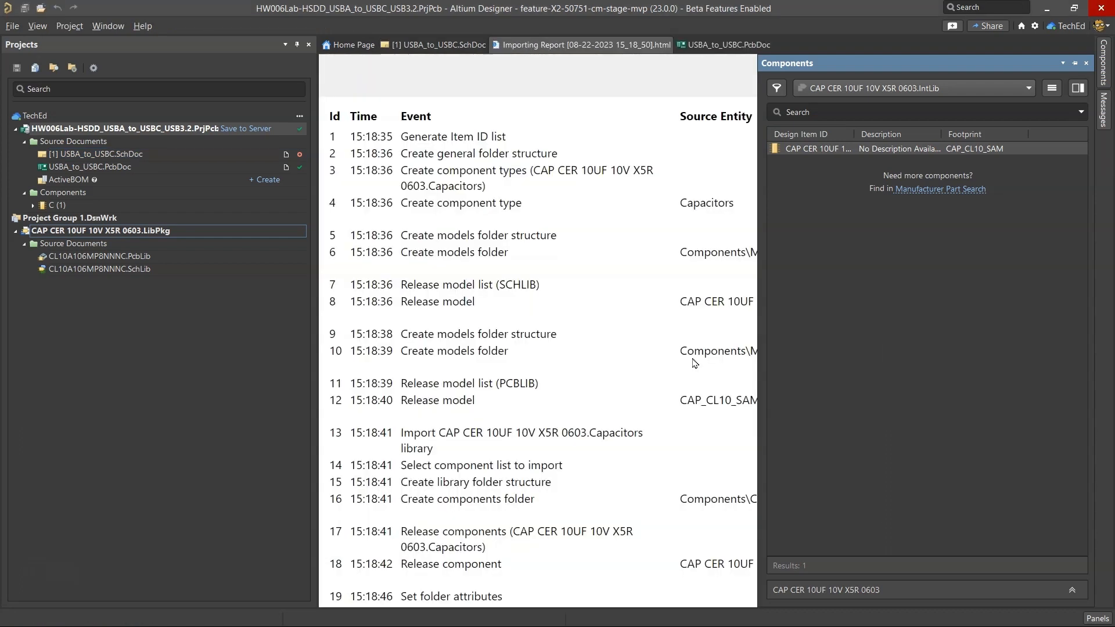
scroll(852, 415, down, 1)
scroll(853, 414, up, 1)
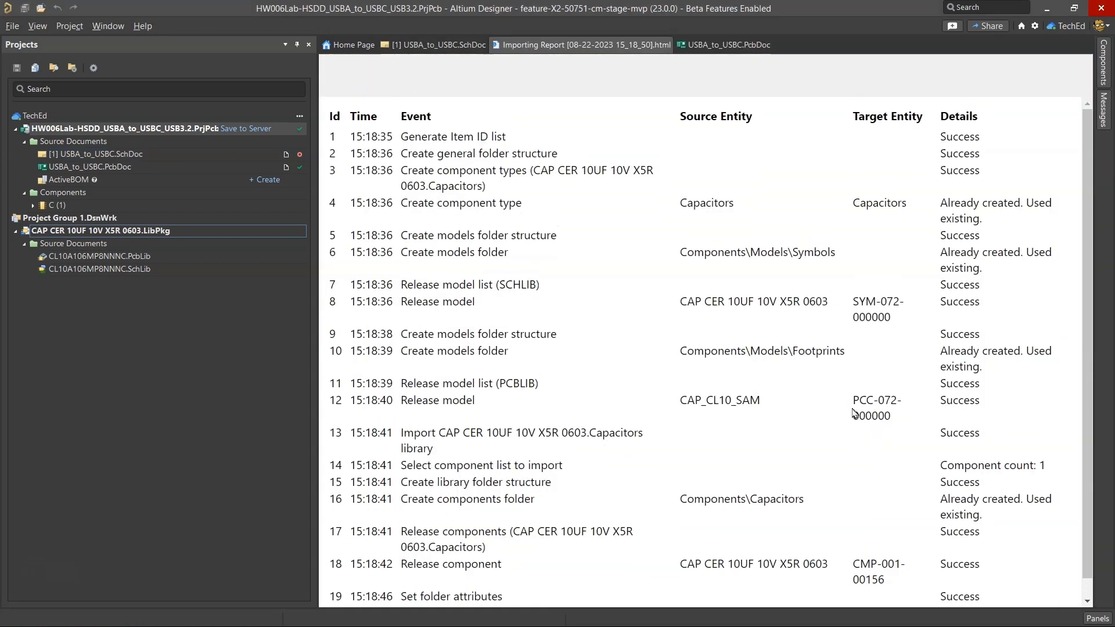
Step: Close the CAP CER 10UF 10V X5R 0603.LibPkg project and return to the USBA_to_USBC.SchDoc schematic
right_click(126, 231)
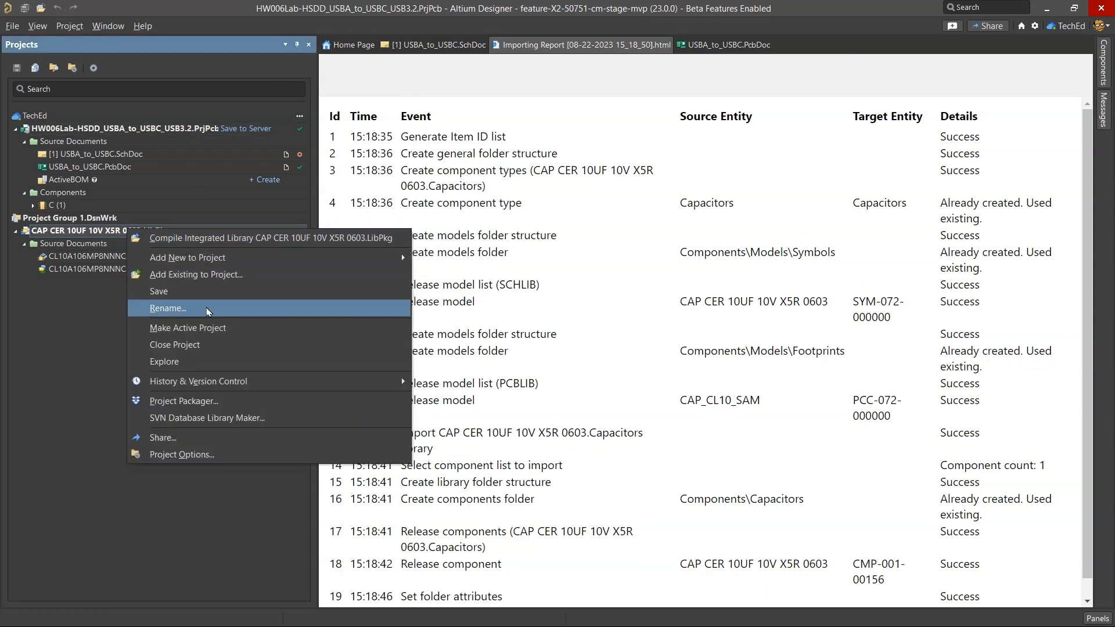
click(174, 345)
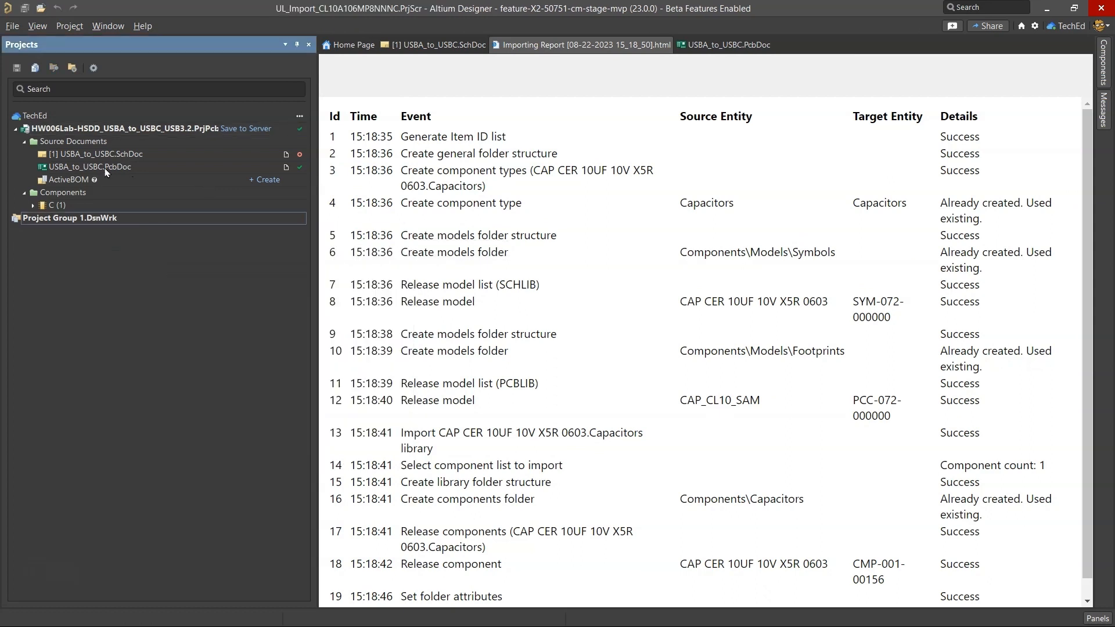
double_click(103, 155)
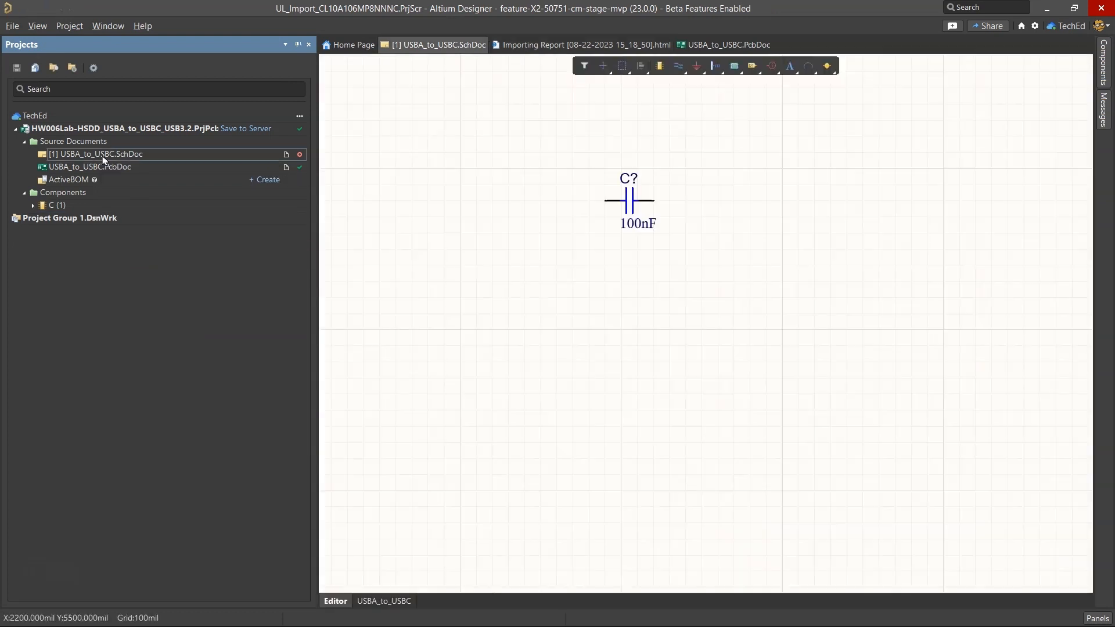
Step: Search all available components for CAP CER 10UF 10V X5R 0603
click(1108, 68)
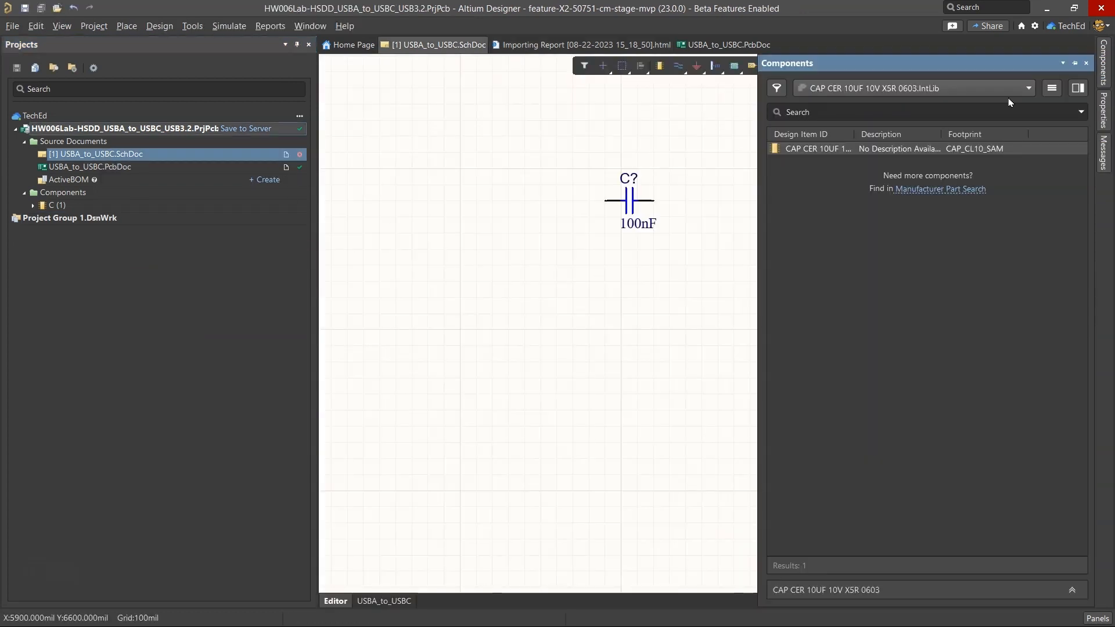
double_click(854, 135)
click(902, 111)
text(CAP CER 10UF 10V X5R 0603)
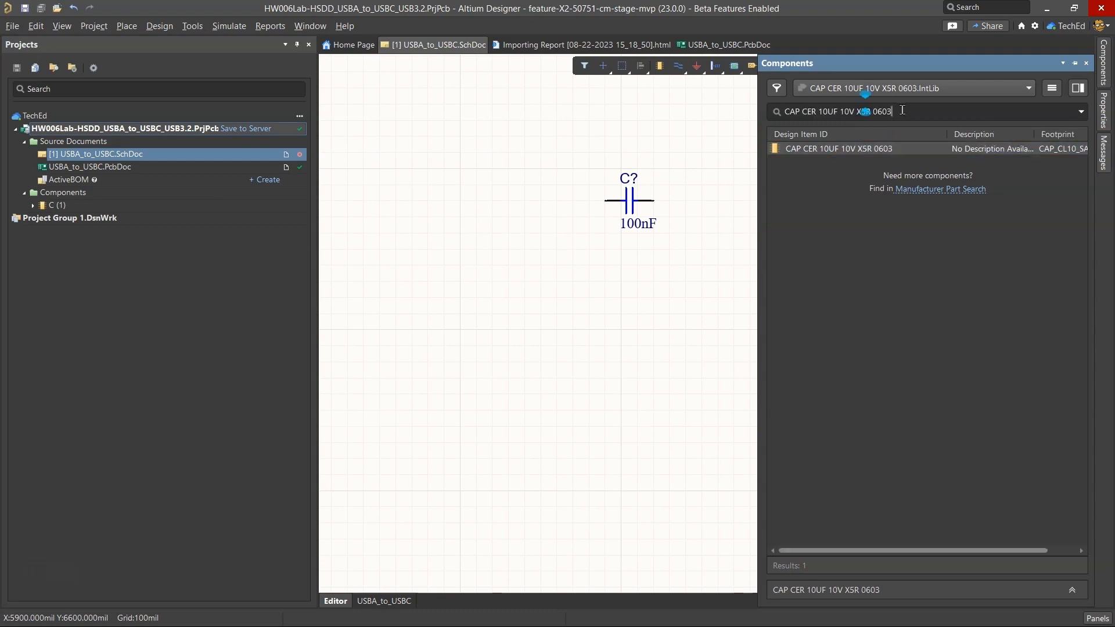
click(928, 89)
click(860, 113)
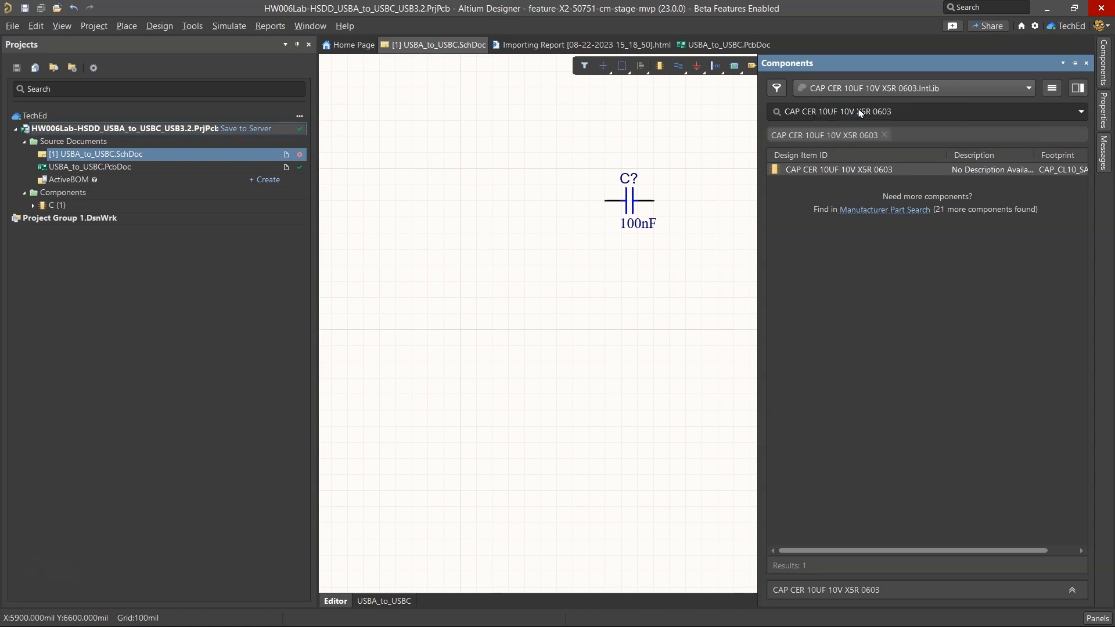
click(922, 111)
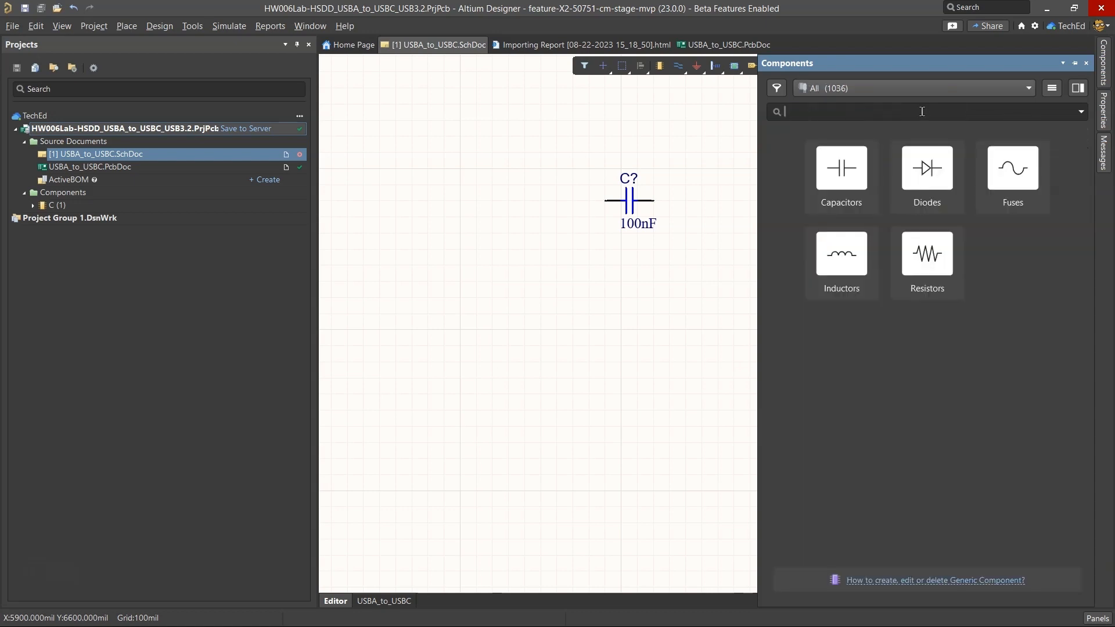
text(CAP CER 10UF 10V X5R 0603)
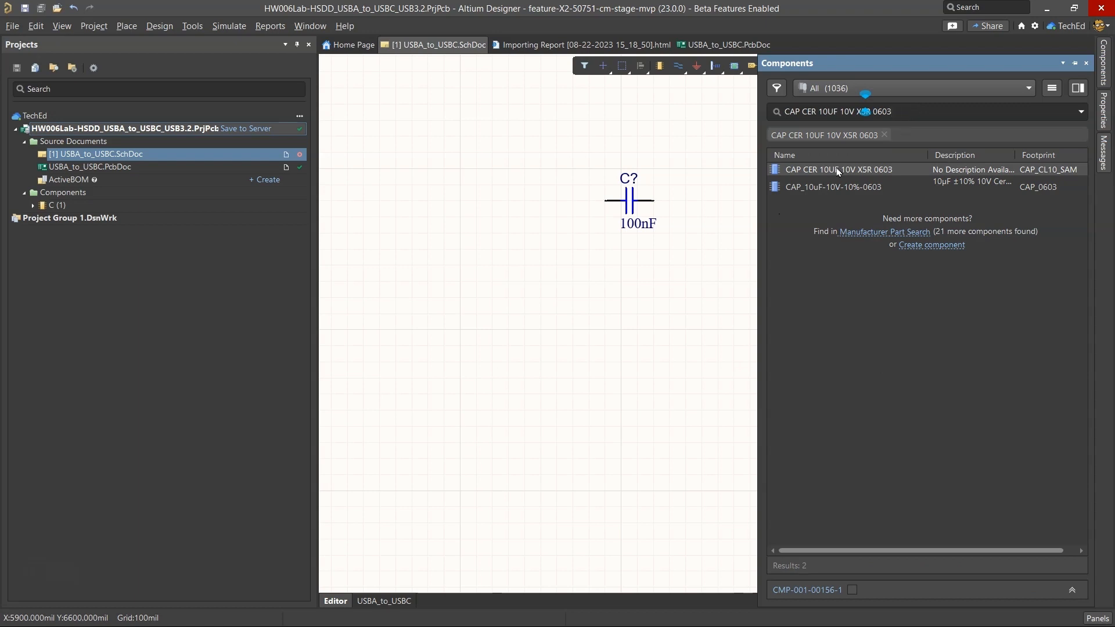
Step: Open the CAP CER 10UF 10V X5R 0603 component for editing and check its advanced settings
right_click(855, 173)
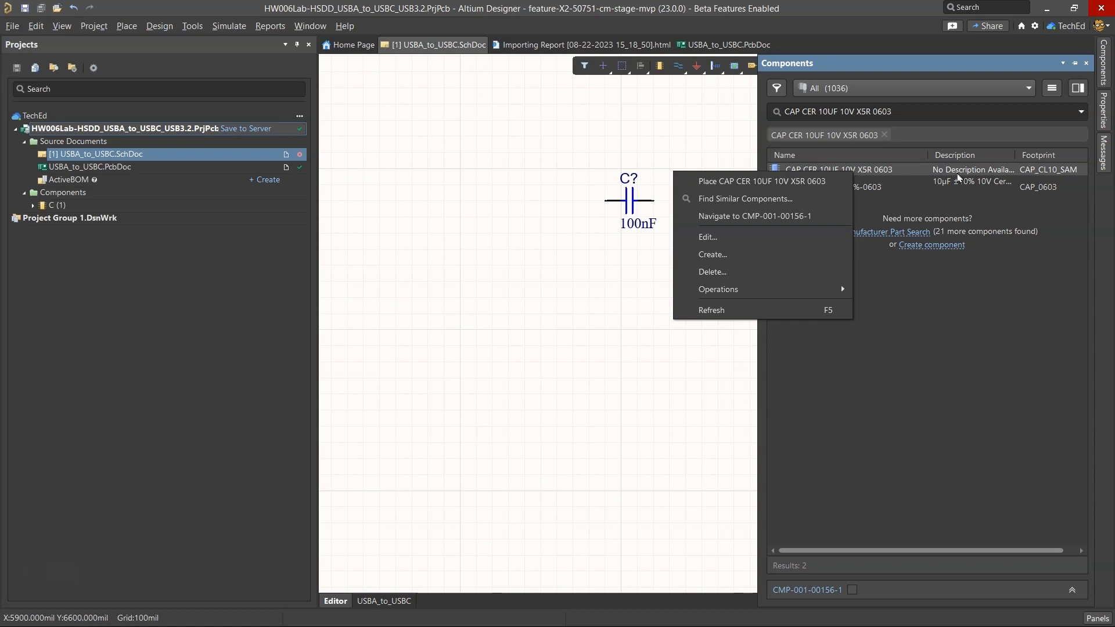
click(765, 239)
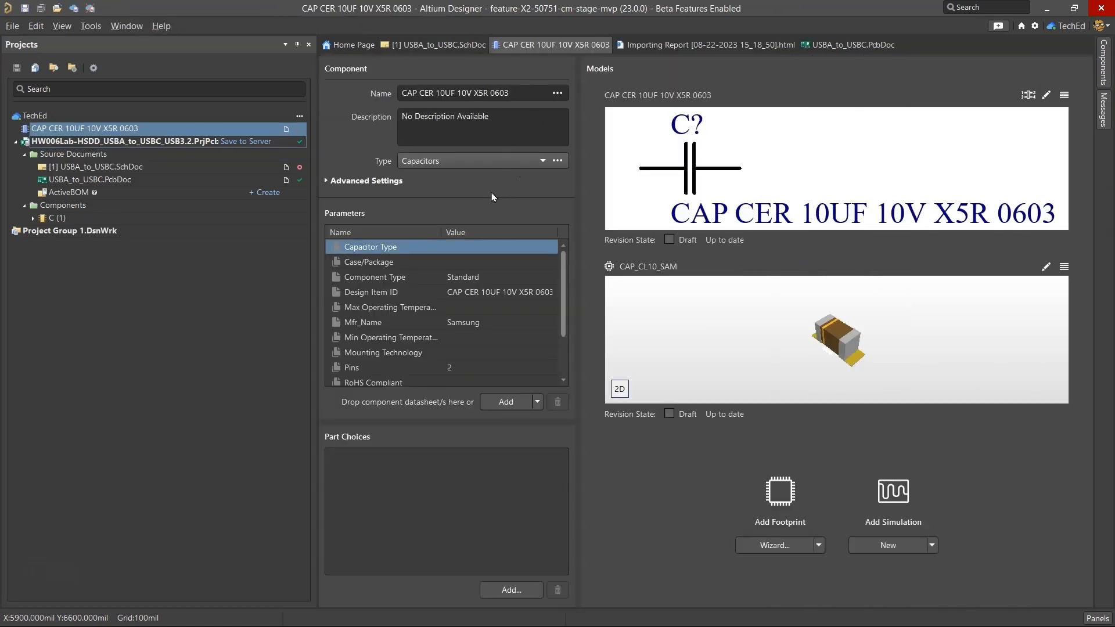
click(345, 180)
click(410, 185)
Step: Start adding a part choice to the capacitor component and clear the suggested search term
click(504, 590)
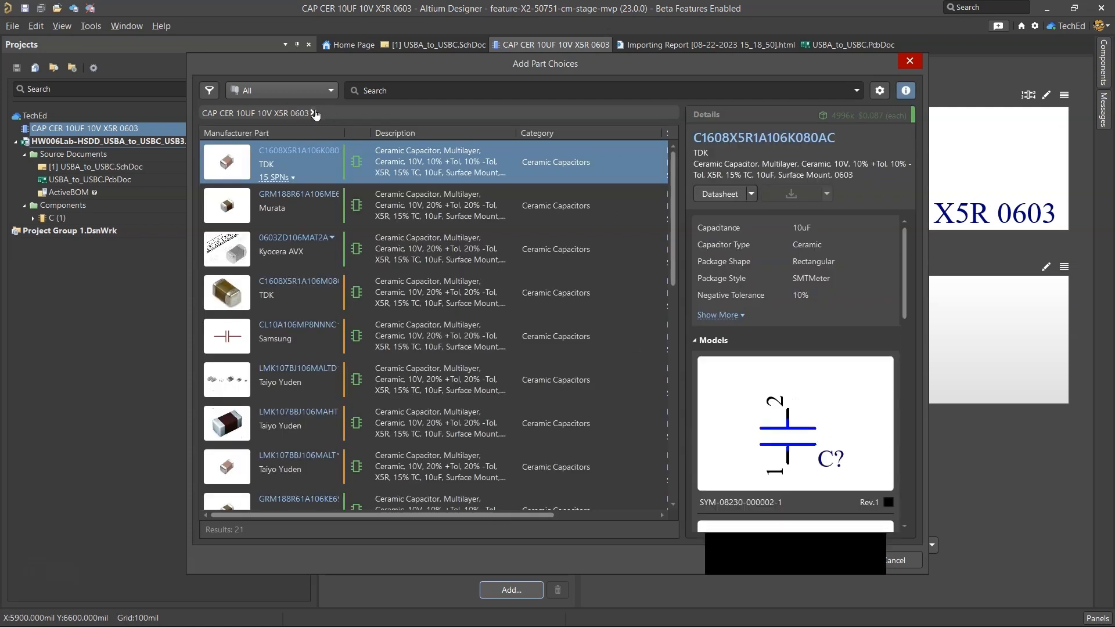
click(314, 113)
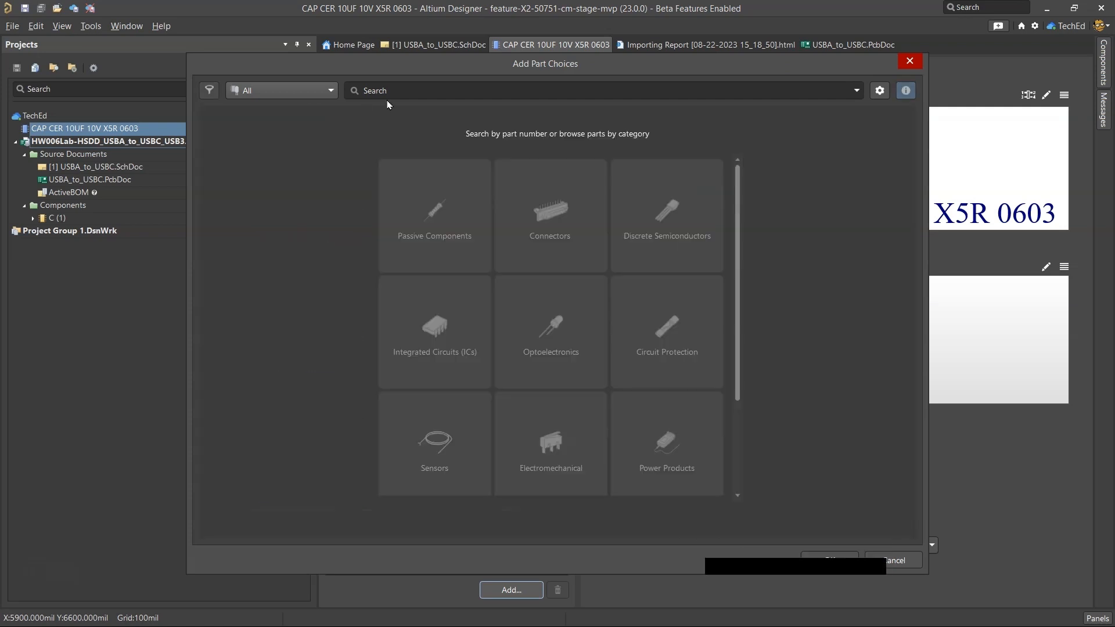
click(388, 98)
Step: Switch to the Google Sheets bill of materials, copy C5's manufacturer part number CL10A106MP8NNNC, and search the part choices for it
click(572, 608)
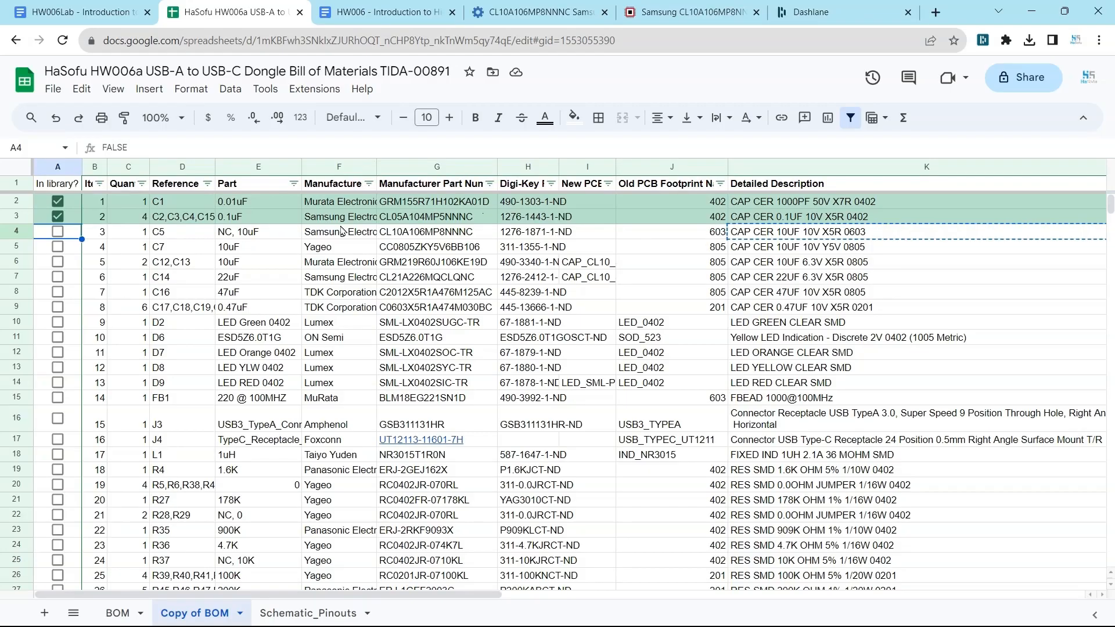
click(395, 232)
click(191, 150)
drag(192, 152, 149, 146)
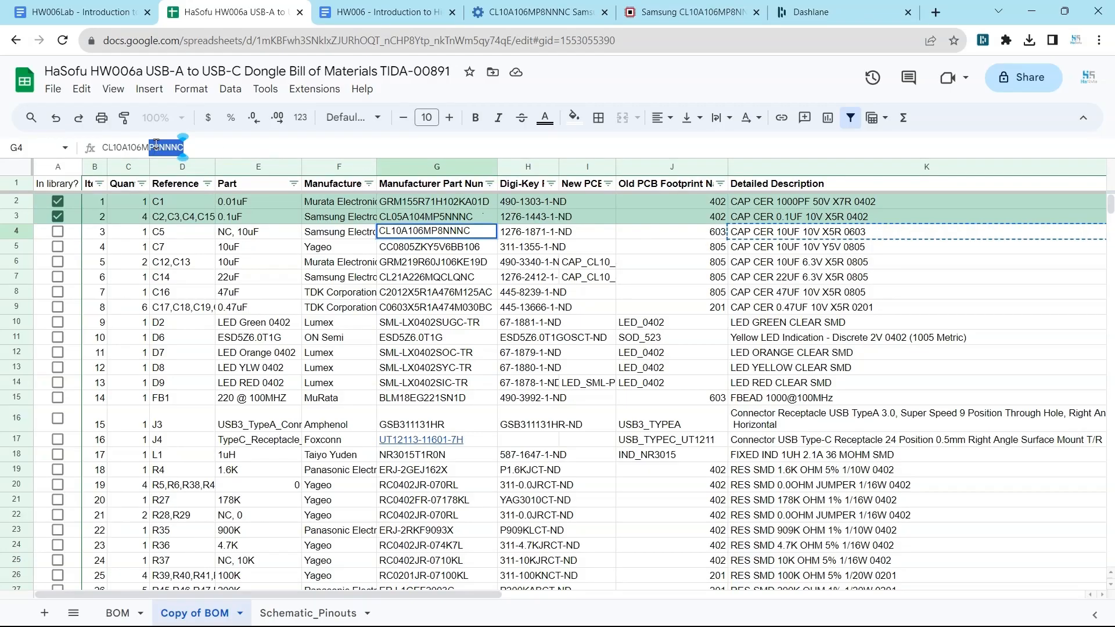
drag(149, 146, 102, 147)
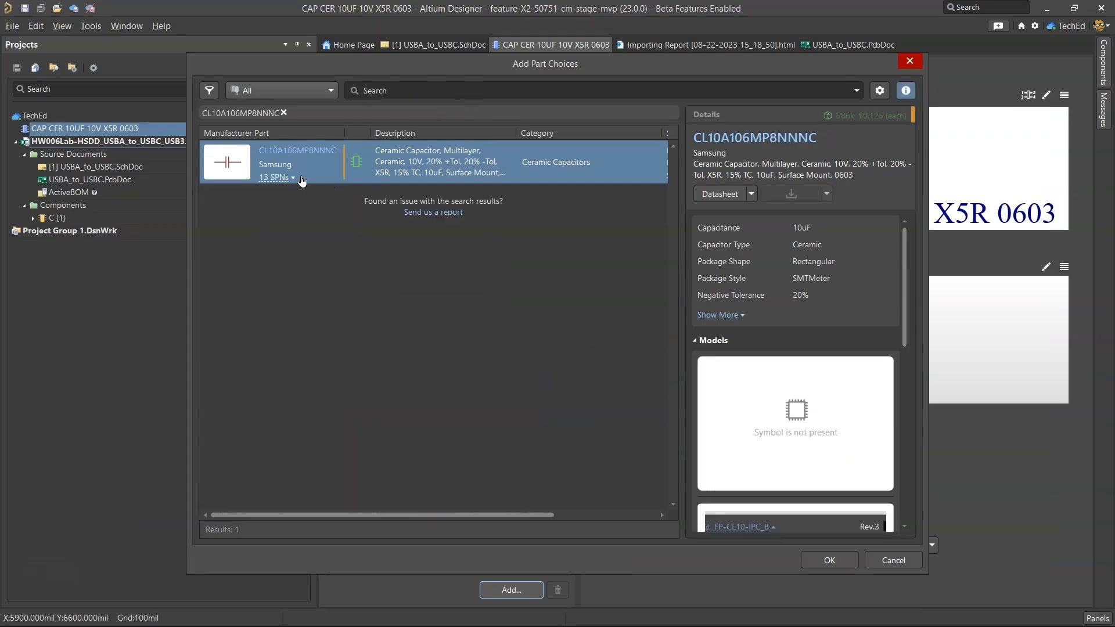
Step: Browse the supplier offers for Samsung CL10A106MP8NNNC and add it as the component's part choice
click(276, 177)
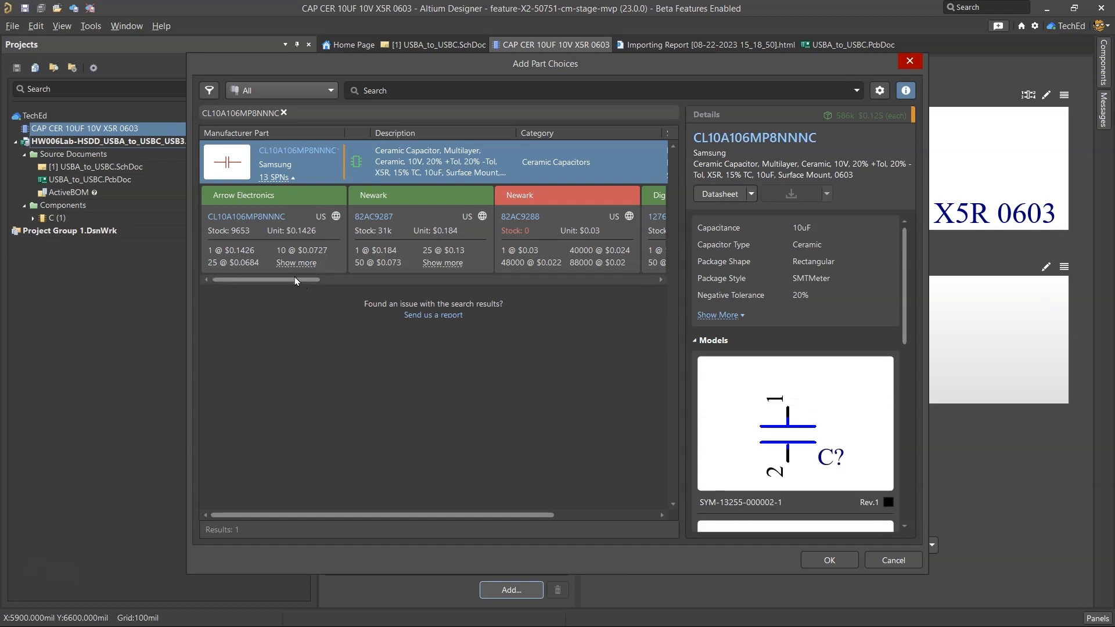
drag(308, 280, 446, 263)
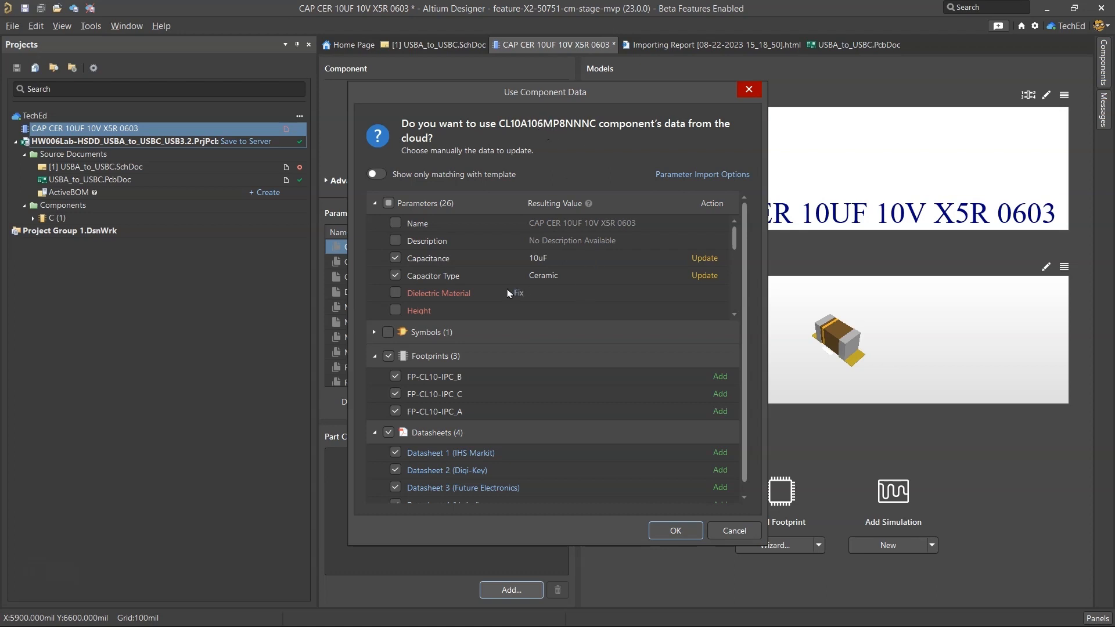
Step: Apply the CL10A106MP8NNNC cloud data to the component, additionally including the Description, Height and Negative Tolerance parameters
mouse_move(477, 241)
click(397, 242)
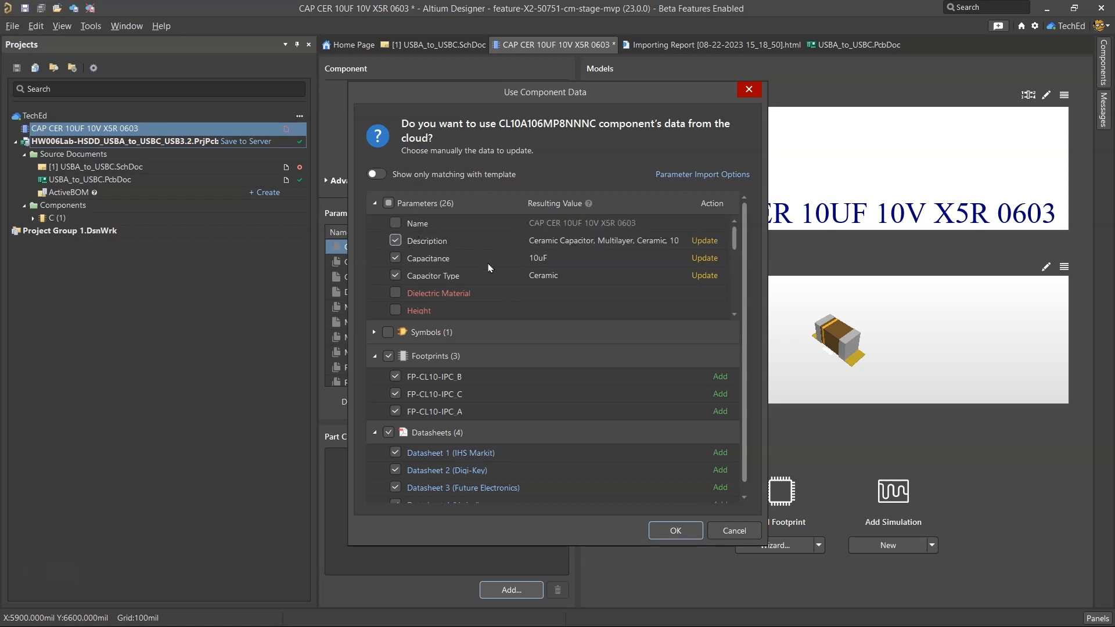
scroll(490, 306, down, 3)
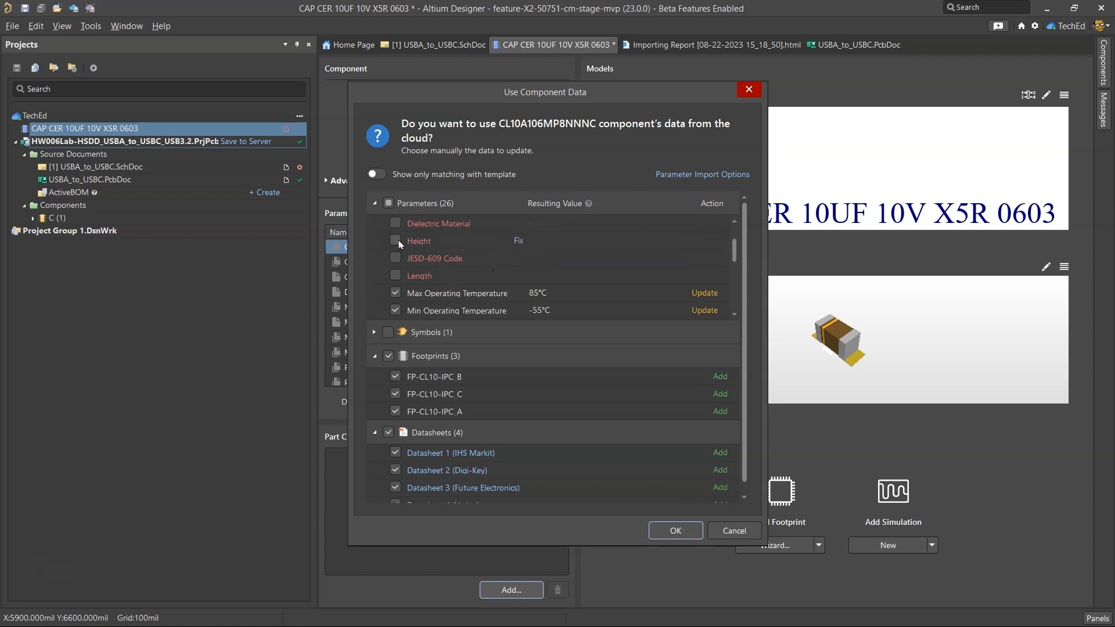
click(395, 241)
scroll(405, 282, down, 2)
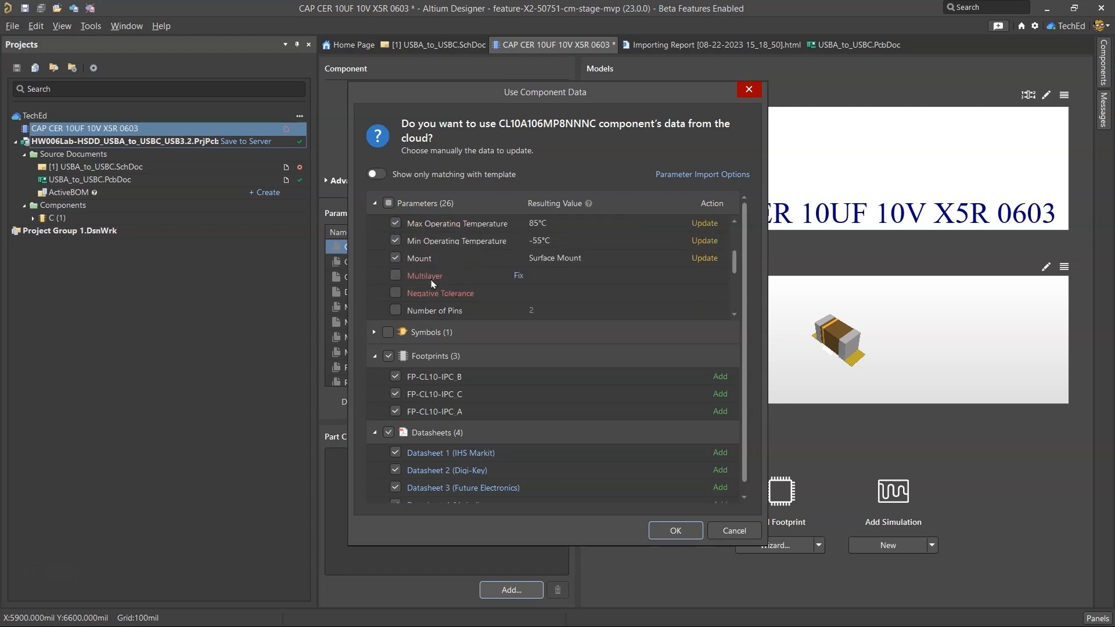
scroll(395, 280, down, 1)
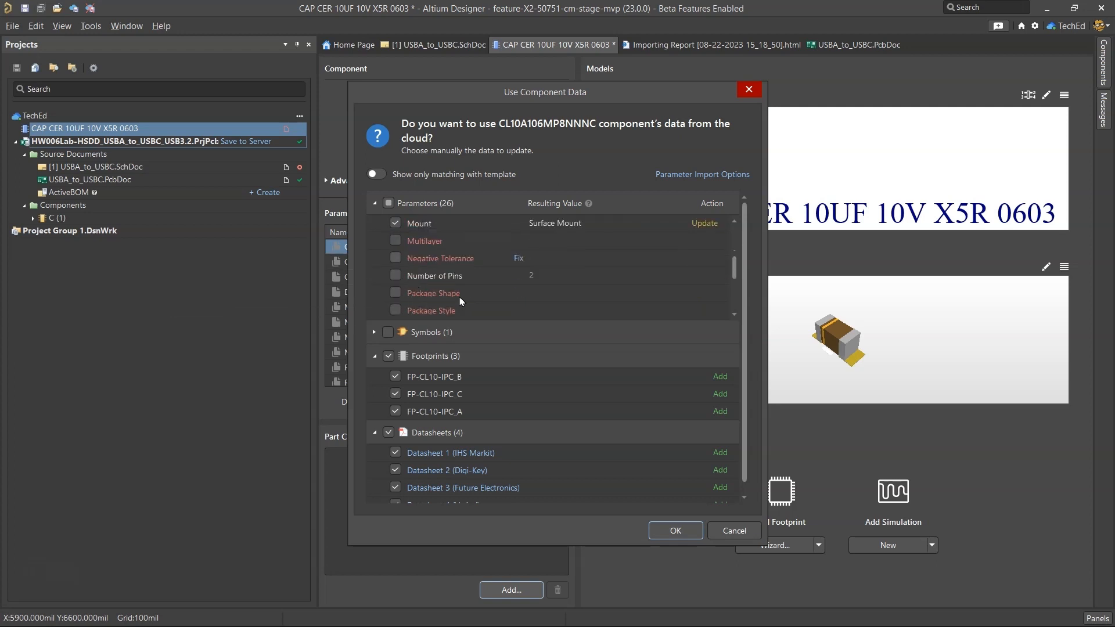
click(396, 258)
scroll(398, 302, down, 4)
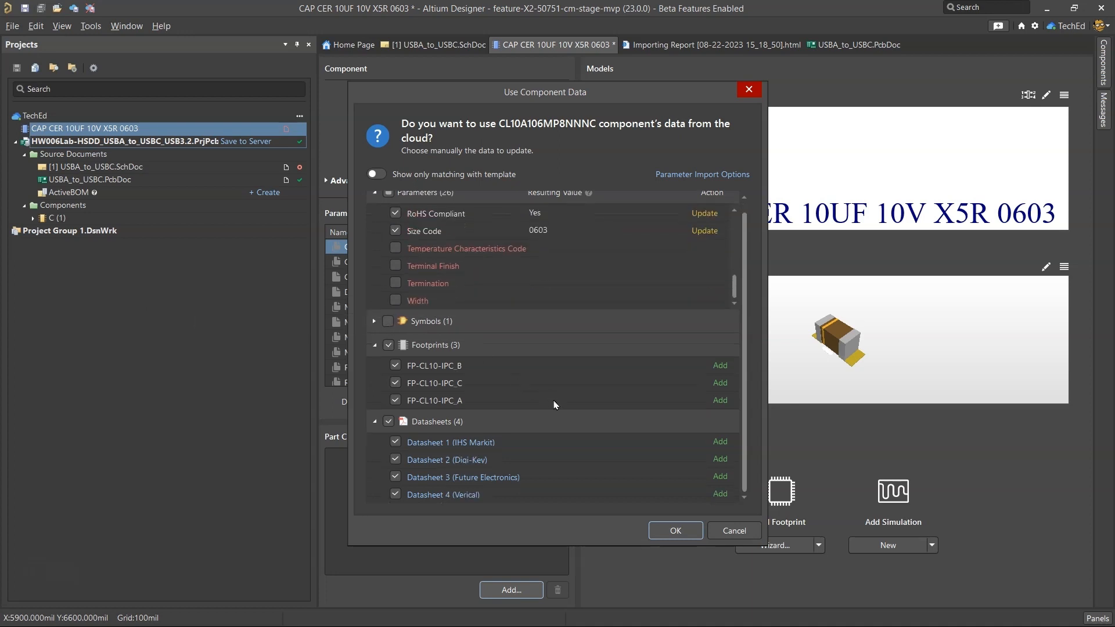
click(684, 531)
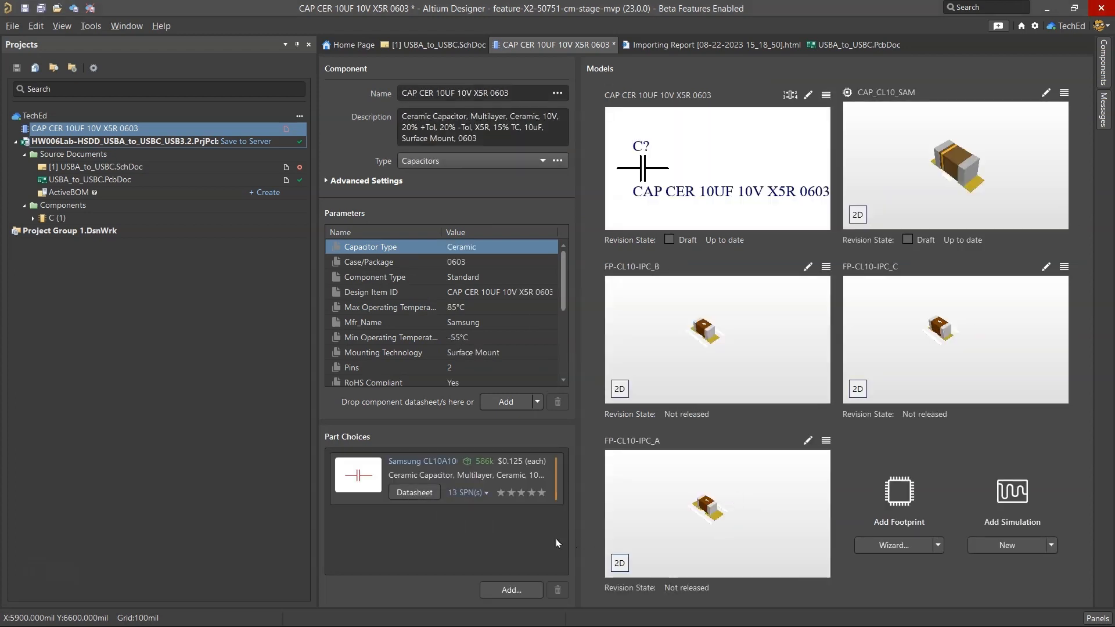
Step: Save the CAP CER 10UF 10V X5R 0603 component and release it to the server, ignoring the validation violations
scroll(537, 325, down, 5)
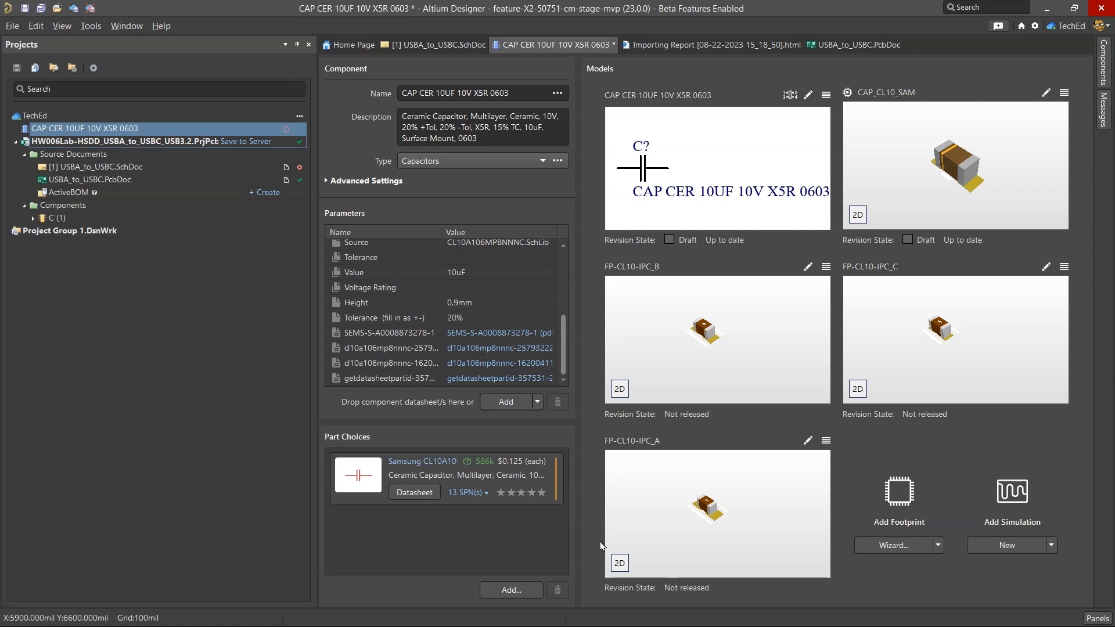
right_click(546, 51)
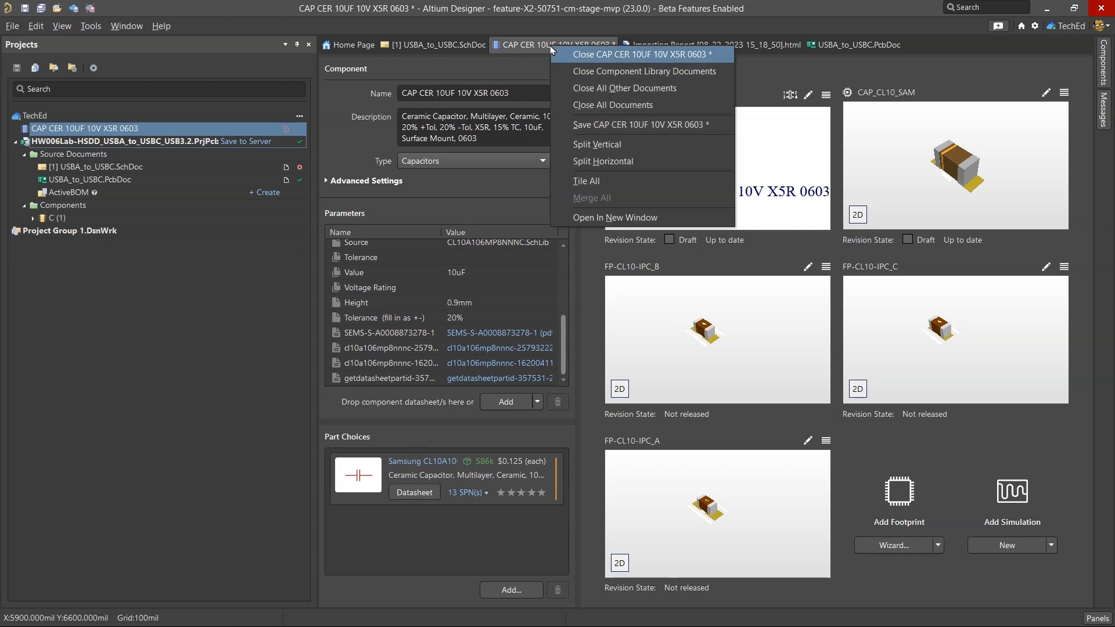
click(649, 127)
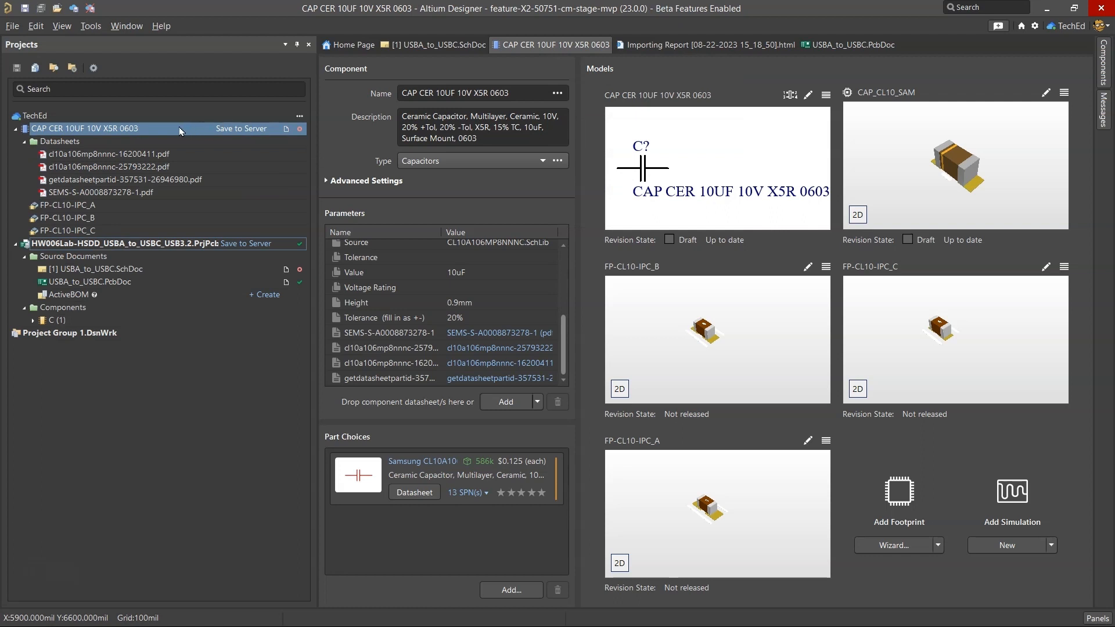
click(243, 129)
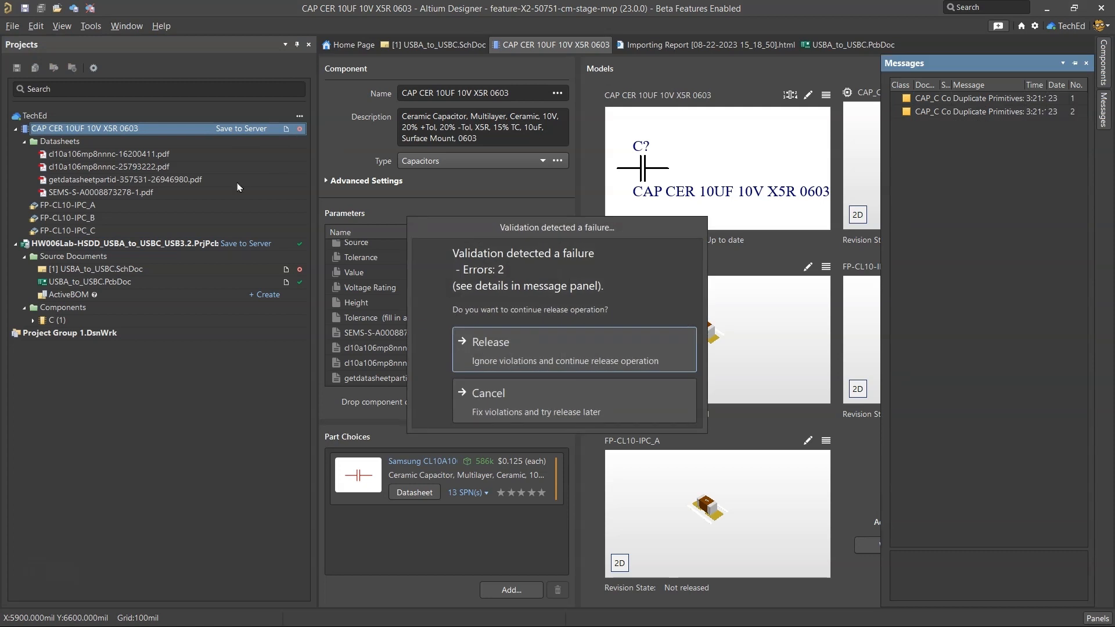
click(594, 340)
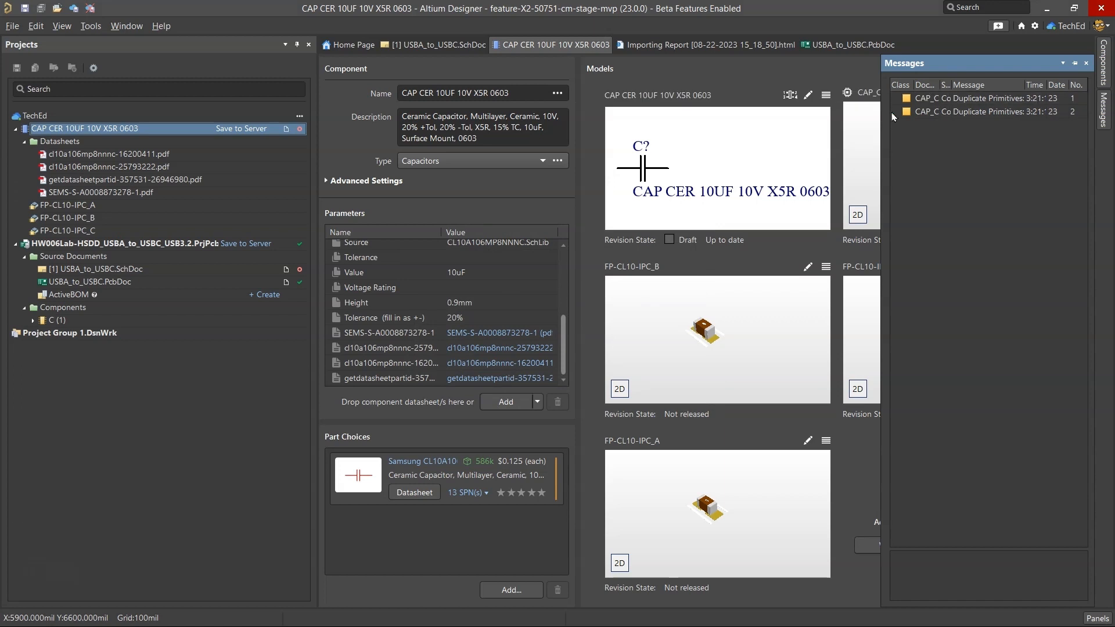
Step: Widen the validation messages and their Document and Class columns to examine the duplicate primitive errors, closing the messages when done
drag(882, 119, 709, 123)
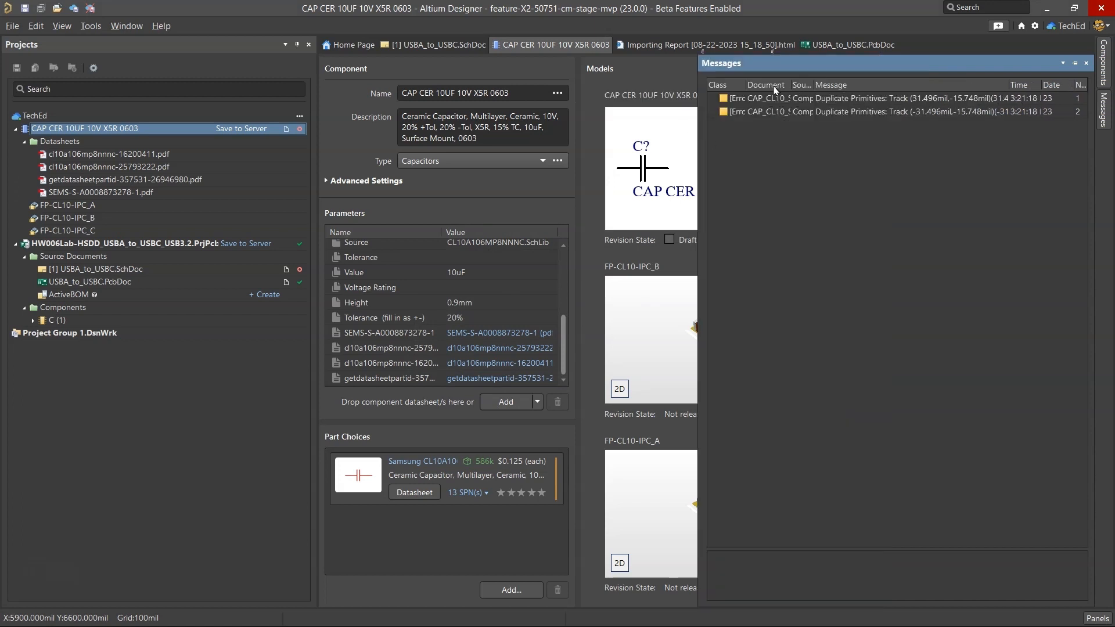
drag(789, 84, 817, 84)
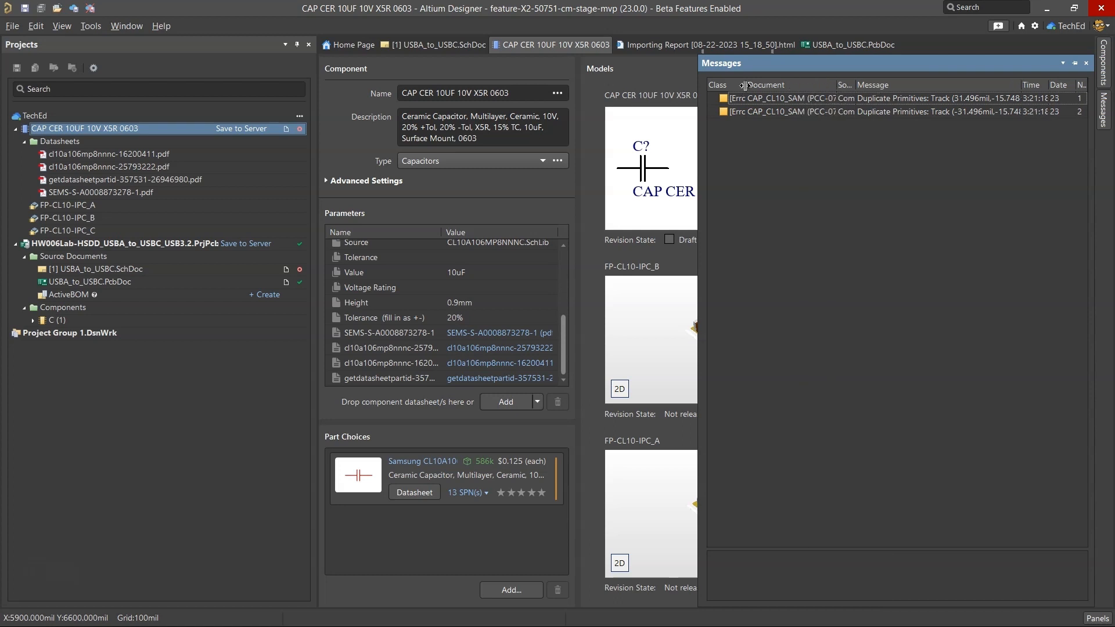
drag(746, 86, 811, 87)
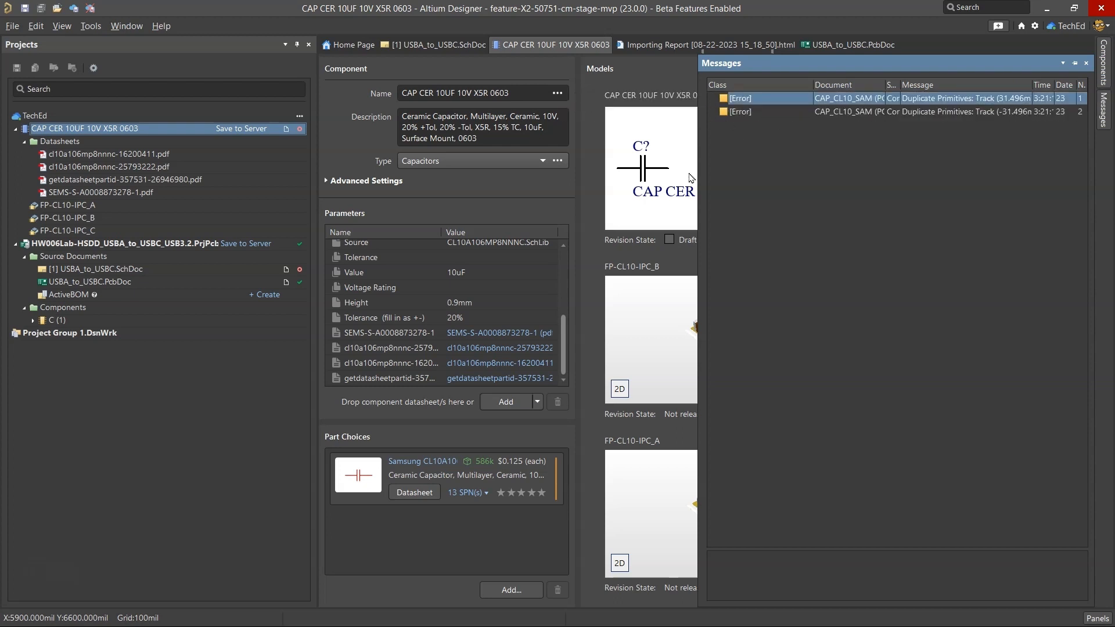
drag(699, 176, 968, 225)
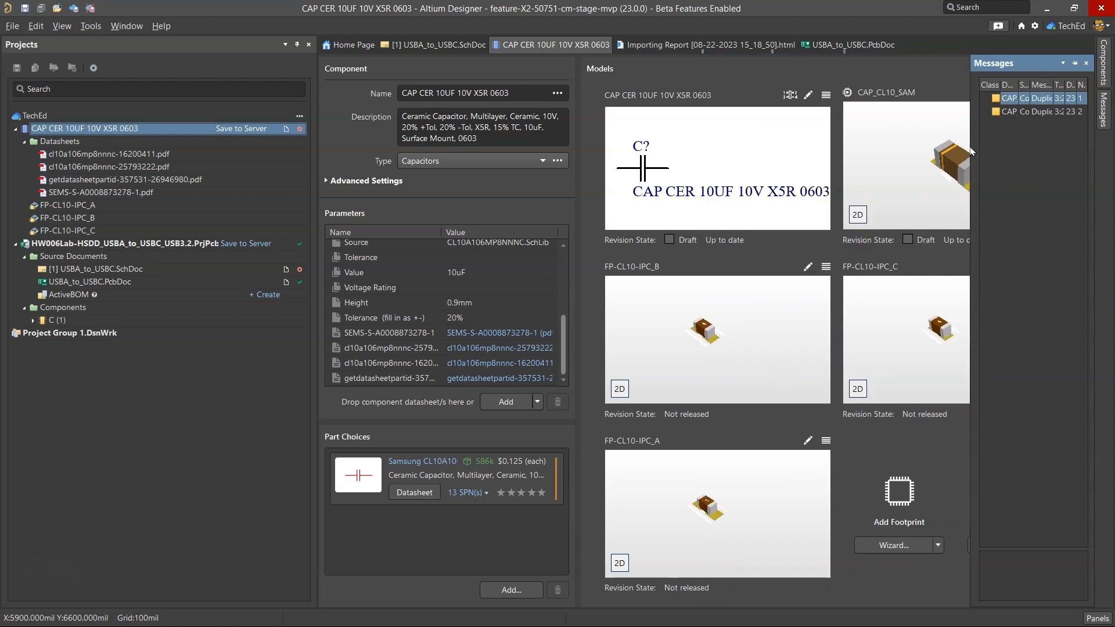
drag(971, 151, 693, 150)
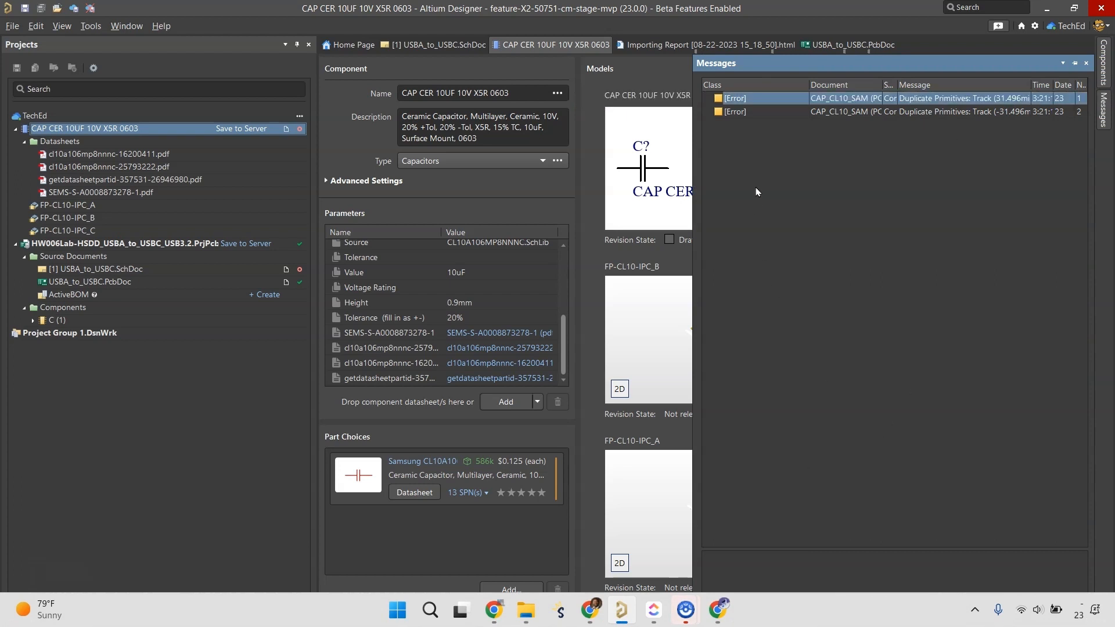
click(1087, 63)
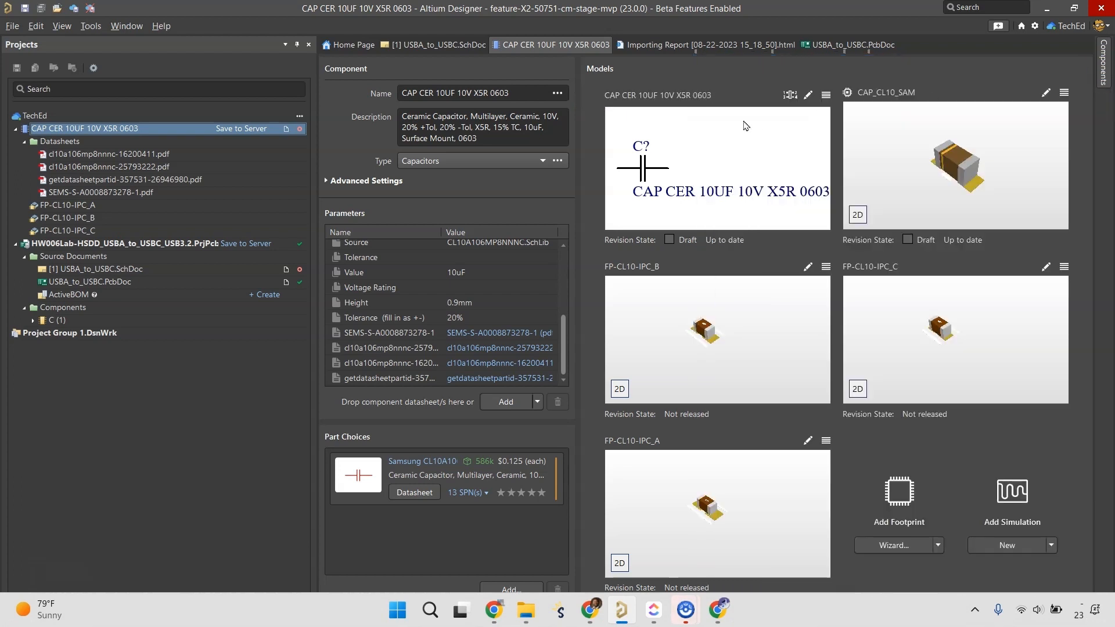
Step: Save the component to the server, ignoring violations, with release notes "Mechanical layer 13 might have duplicate items, but it's fine. new capacitor. CL10A106MP8NNNC"
click(227, 129)
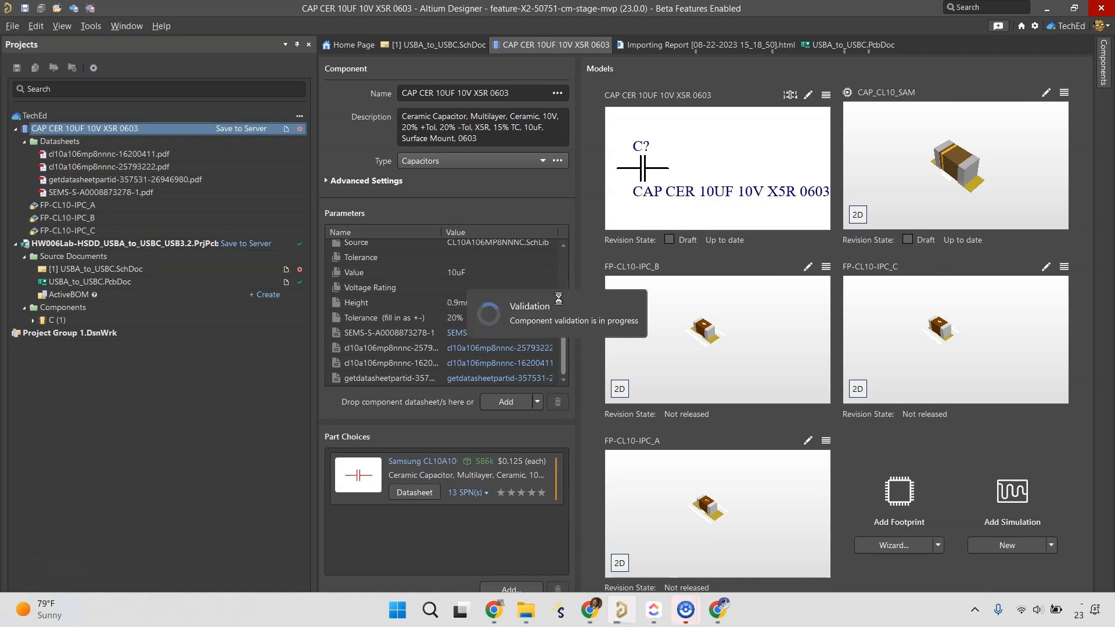
click(557, 349)
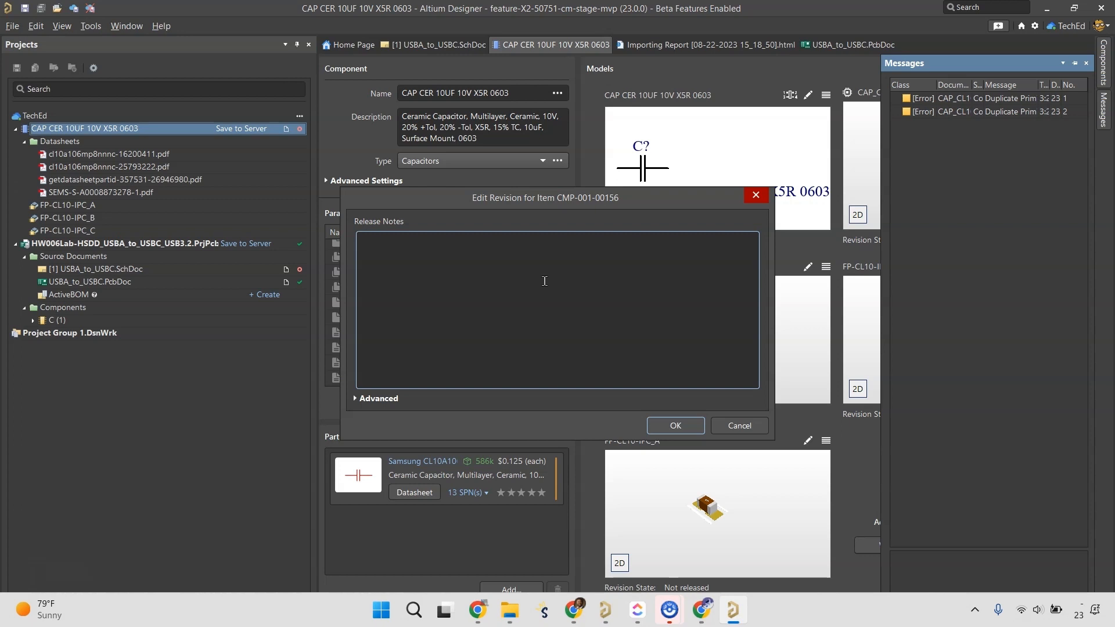
text(Mechanical layer 13 might have dup)
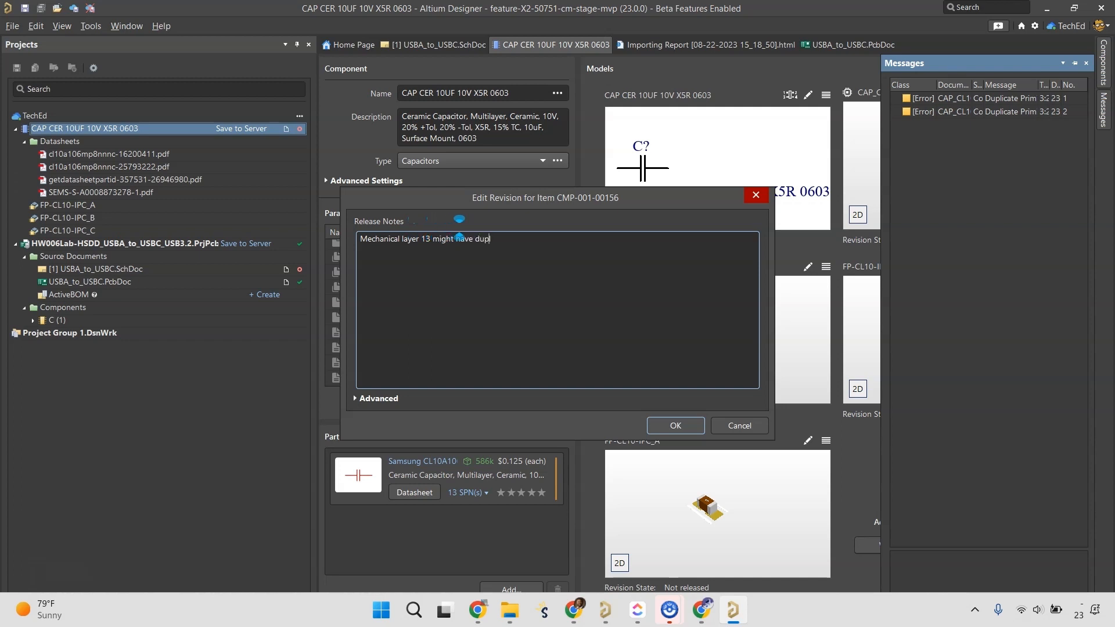
text(liicate items, but it's fine. new capacitor. CL10A106MP8NNNC)
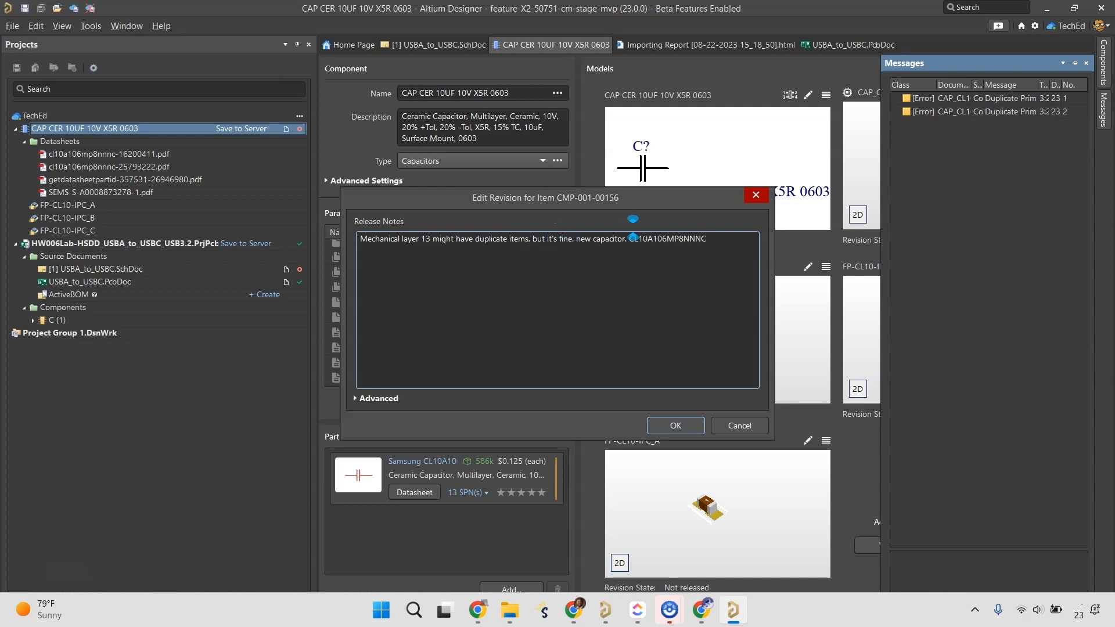
click(665, 430)
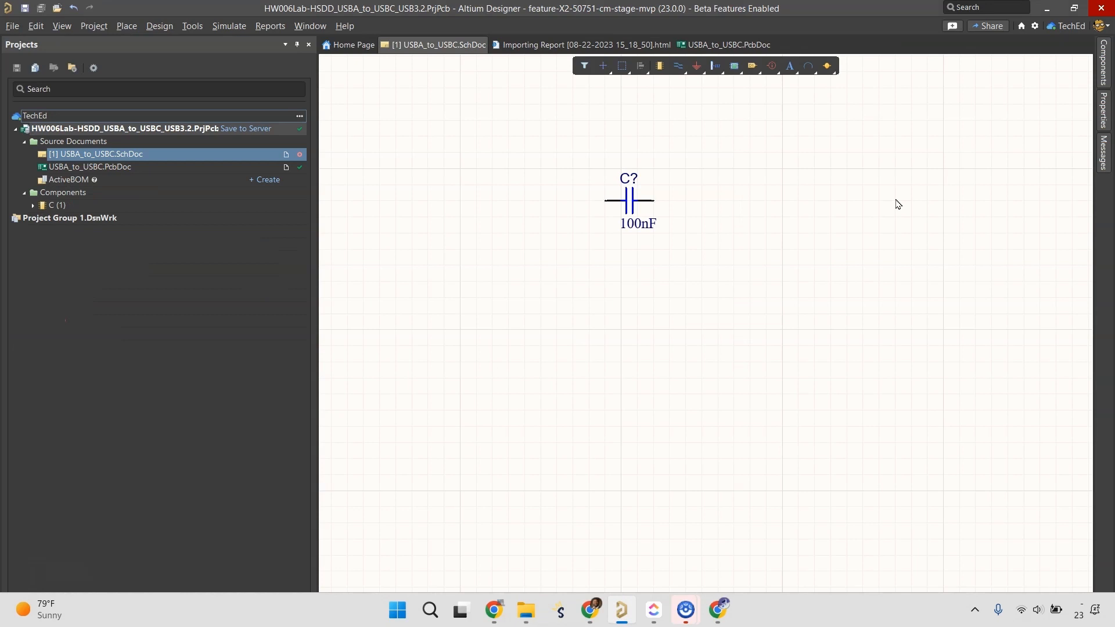
Step: Search the components for CL10A106MP8NNNC and place one CAP CER 10UF 10V X5R 0603 on the schematic, below and left of the 100nF capacitor
click(1103, 65)
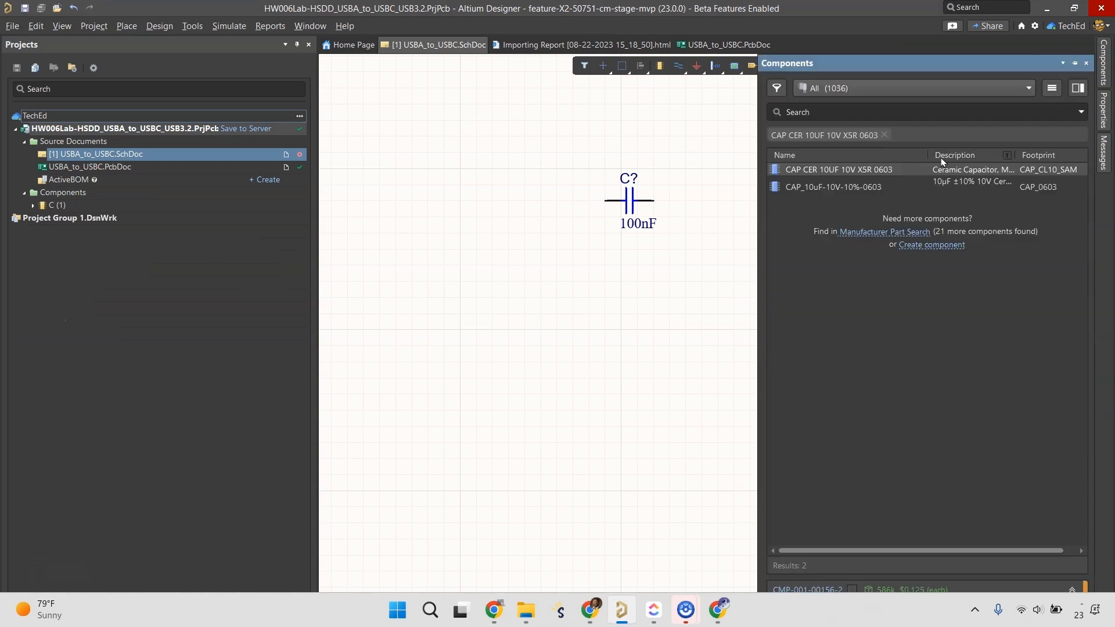
click(884, 136)
click(841, 111)
text(CL10A106MP8NNNC)
key(Return)
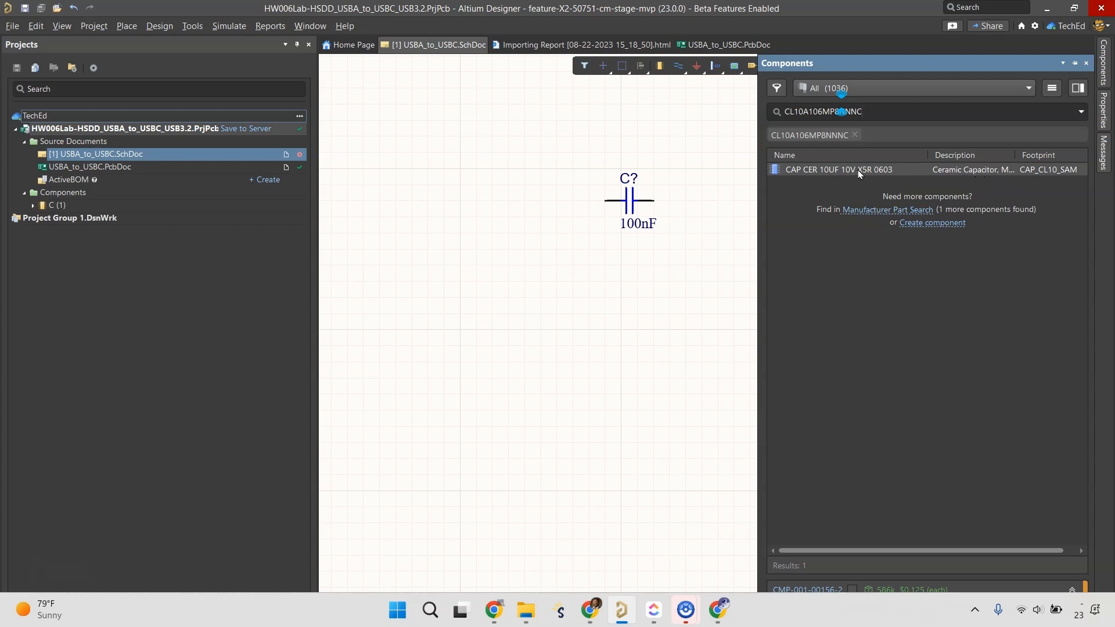
drag(858, 172, 491, 305)
key(Escape)
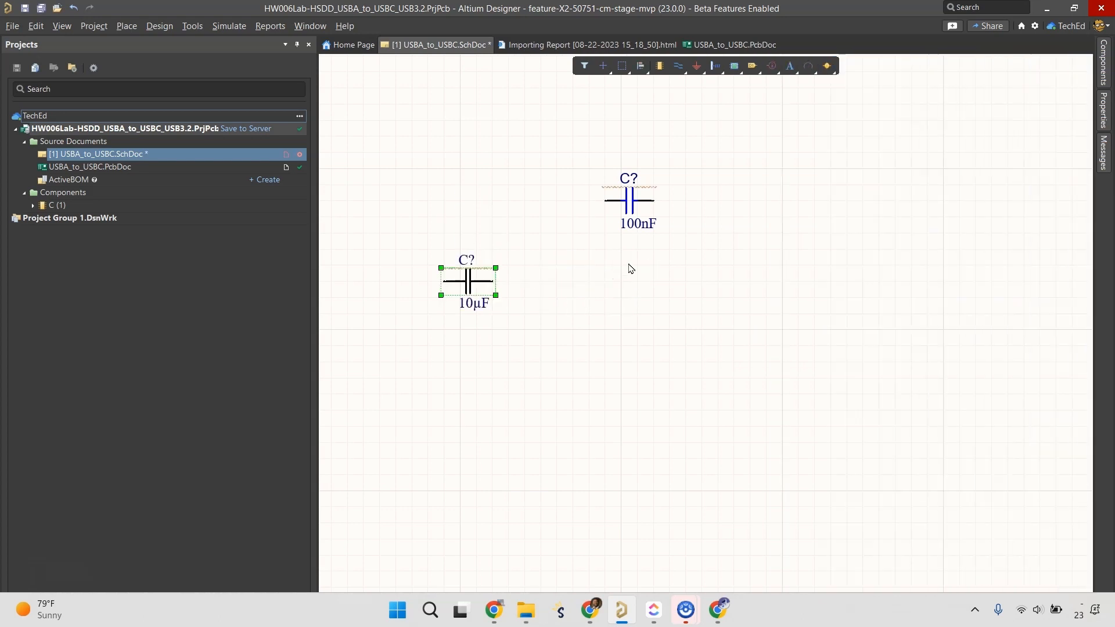
Step: Delete both the 100nF and the 10µF capacitor from the USBA_to_USBC schematic
click(633, 203)
key(Delete)
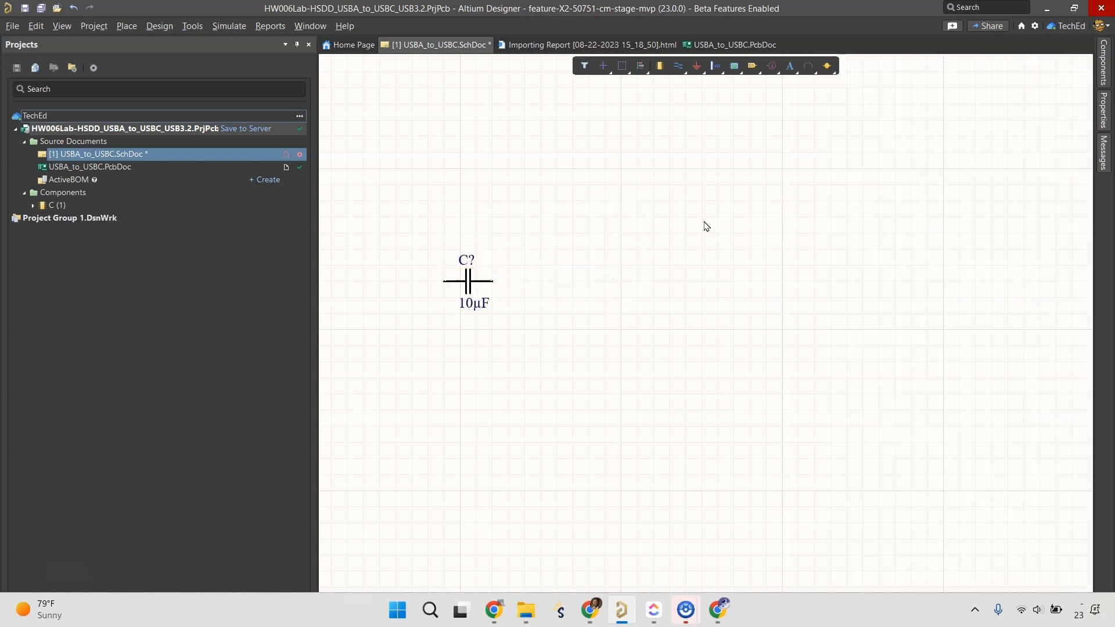
click(469, 289)
key(Delete)
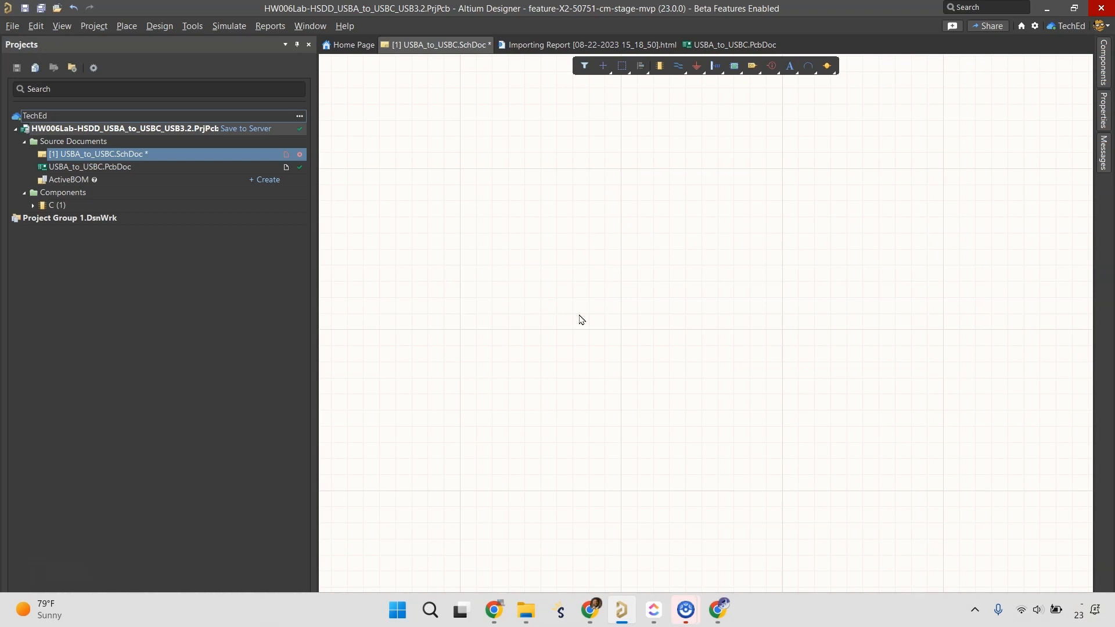